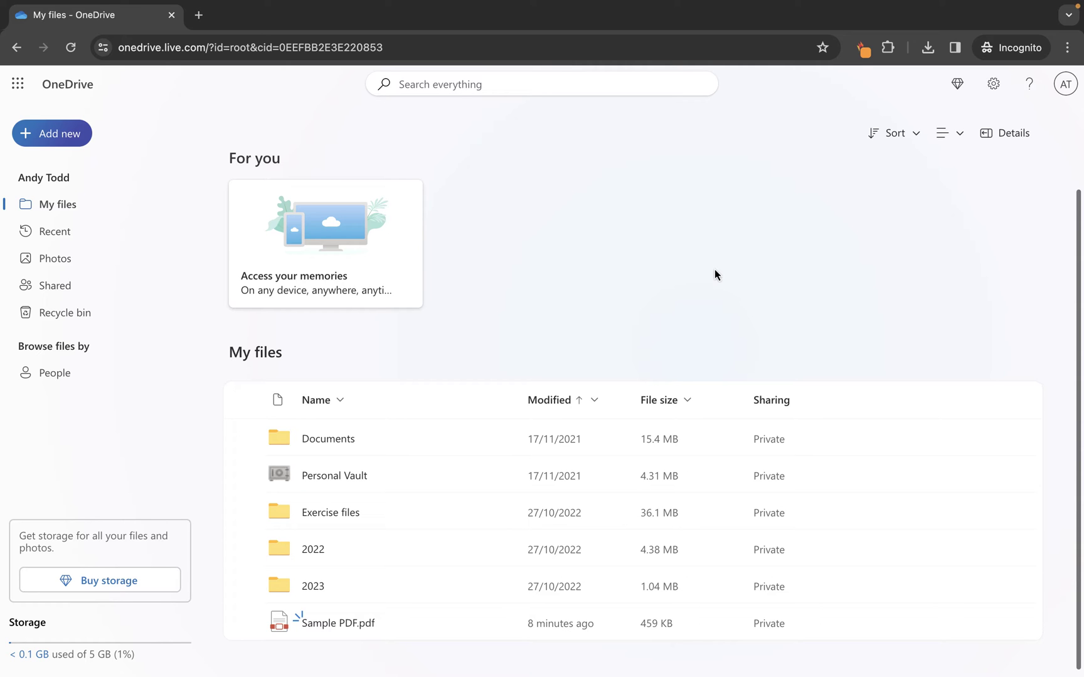
# - Create a new folder named 2024 in My files and open it
pyautogui.click(67, 137)
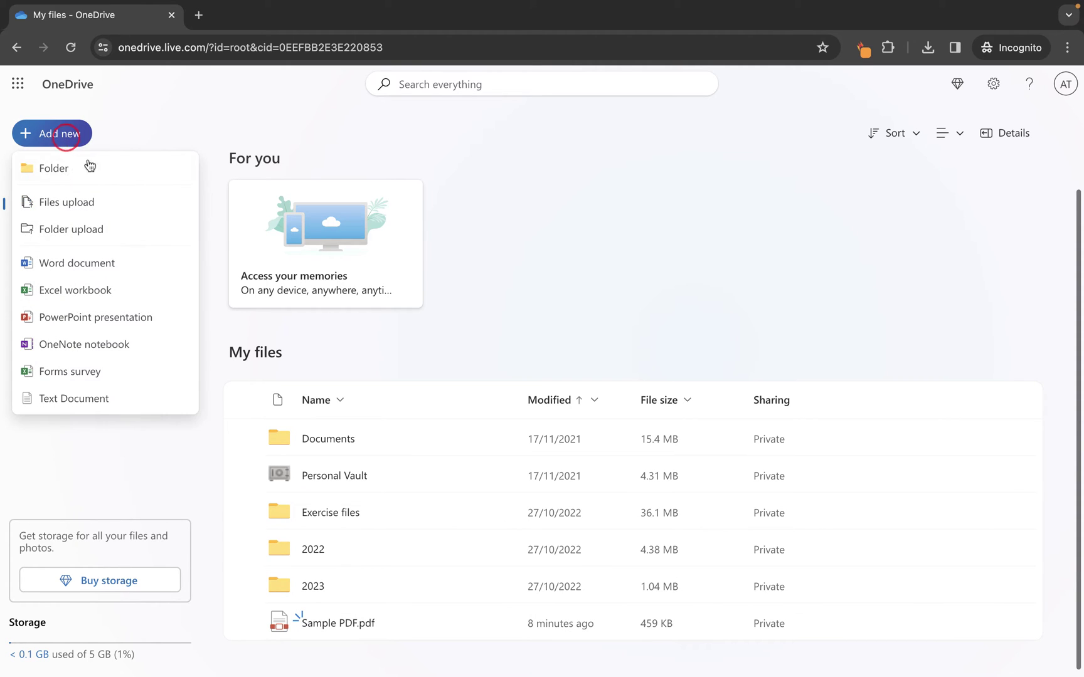
pyautogui.click(68, 171)
pyautogui.write('2024')
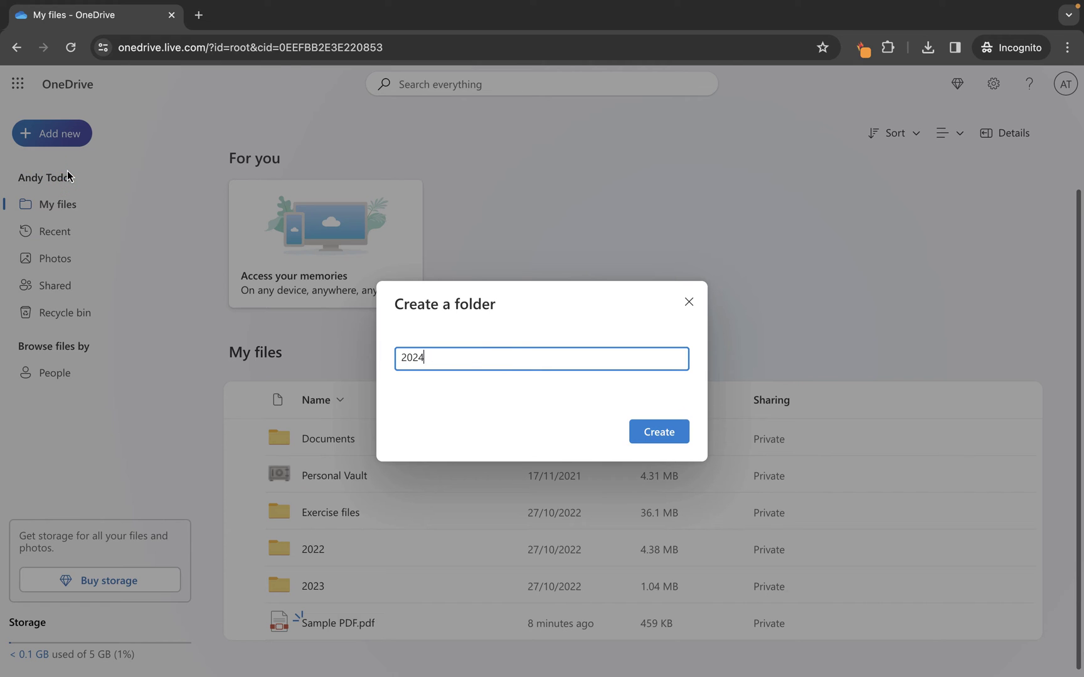
pyautogui.click(660, 432)
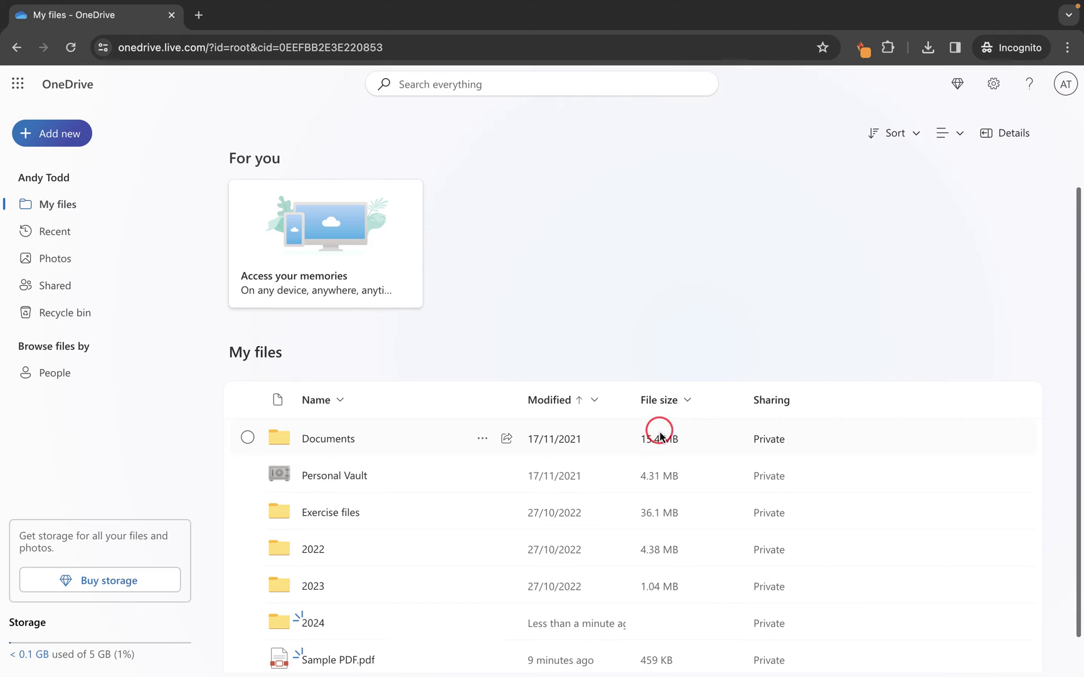
pyautogui.click(311, 622)
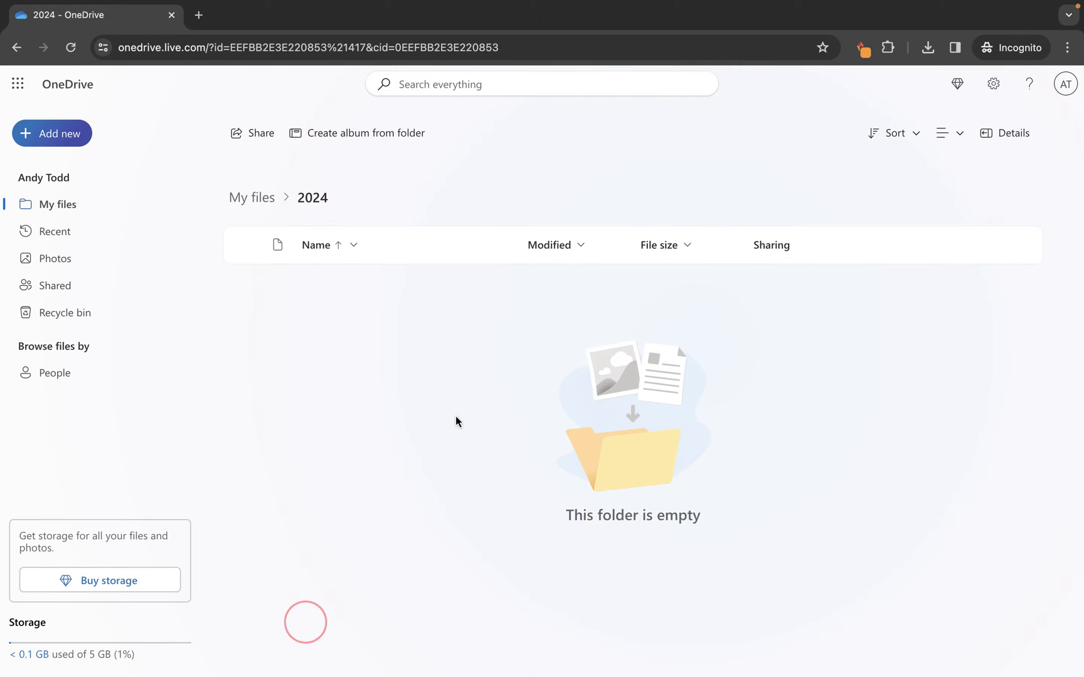
# - Create a Business folder inside 2024 and open it
pyautogui.click(75, 136)
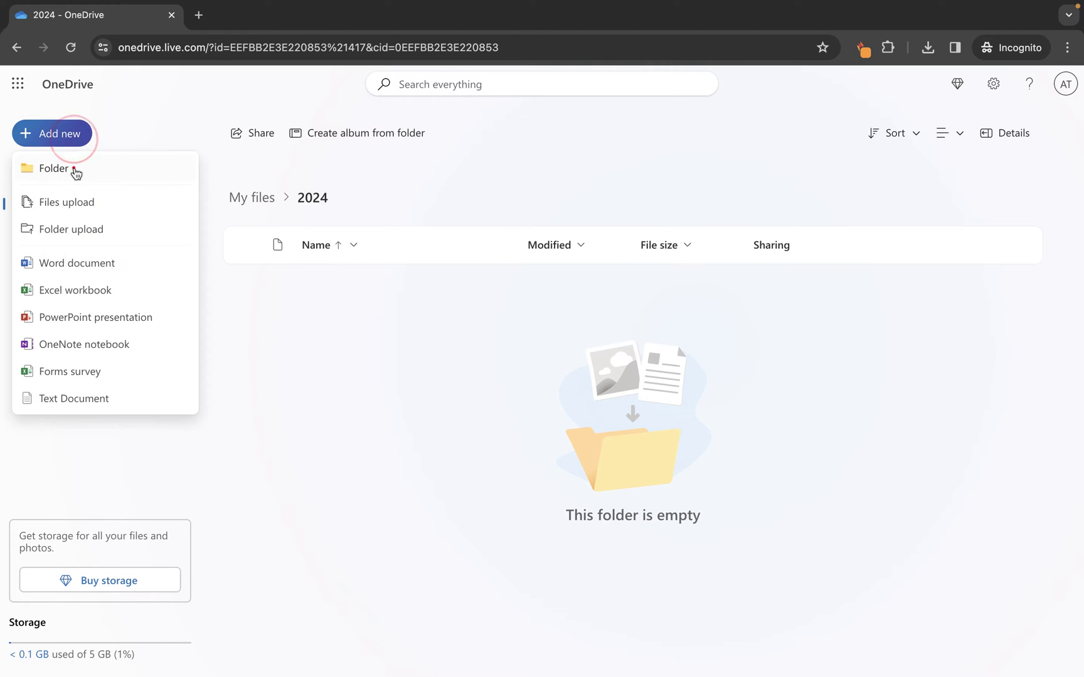
pyautogui.click(74, 168)
pyautogui.write('B')
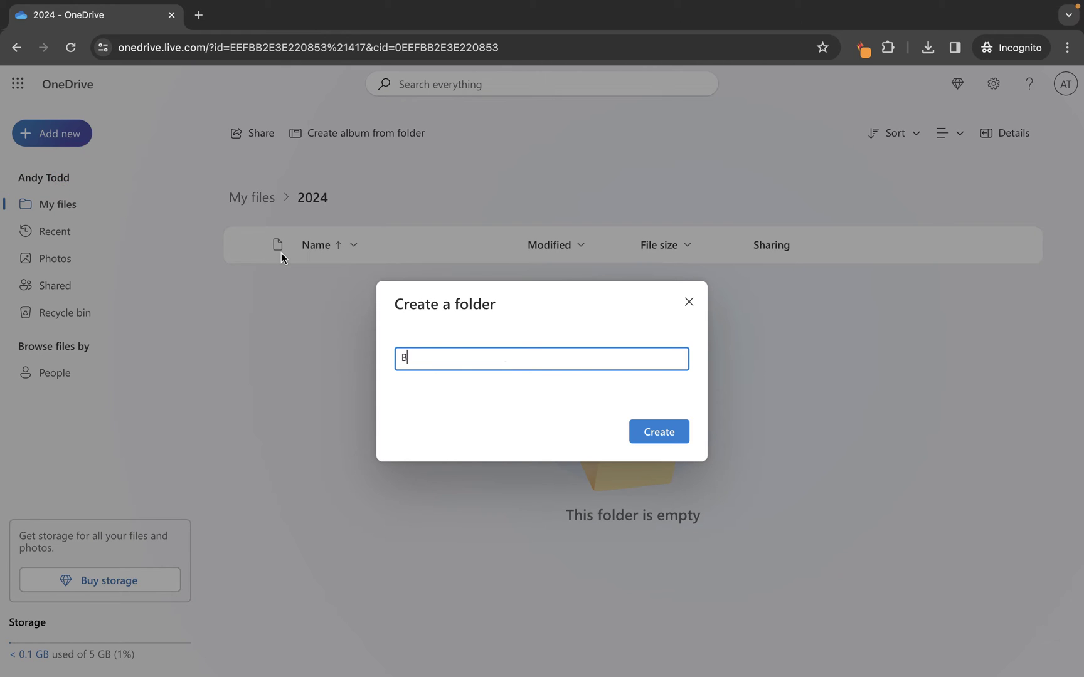
pyautogui.write('usiness')
pyautogui.click(650, 430)
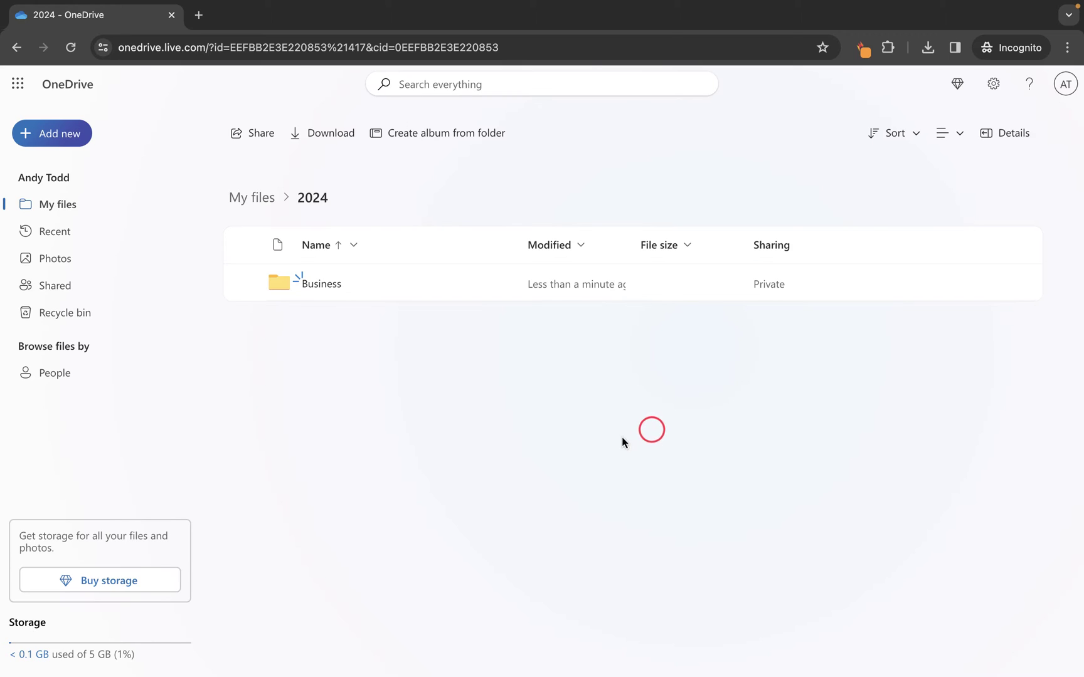
pyautogui.click(335, 288)
# - Inside Business, create the PowerPoint, MS Word and PDF folders
pyautogui.click(75, 143)
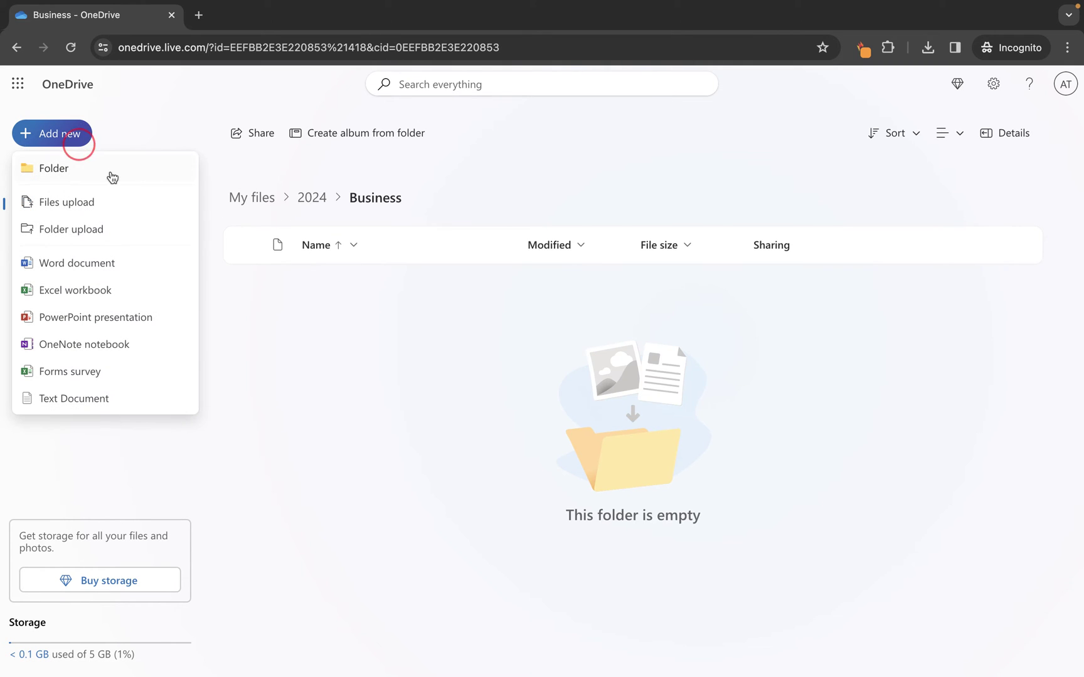
pyautogui.click(110, 174)
pyautogui.write('P')
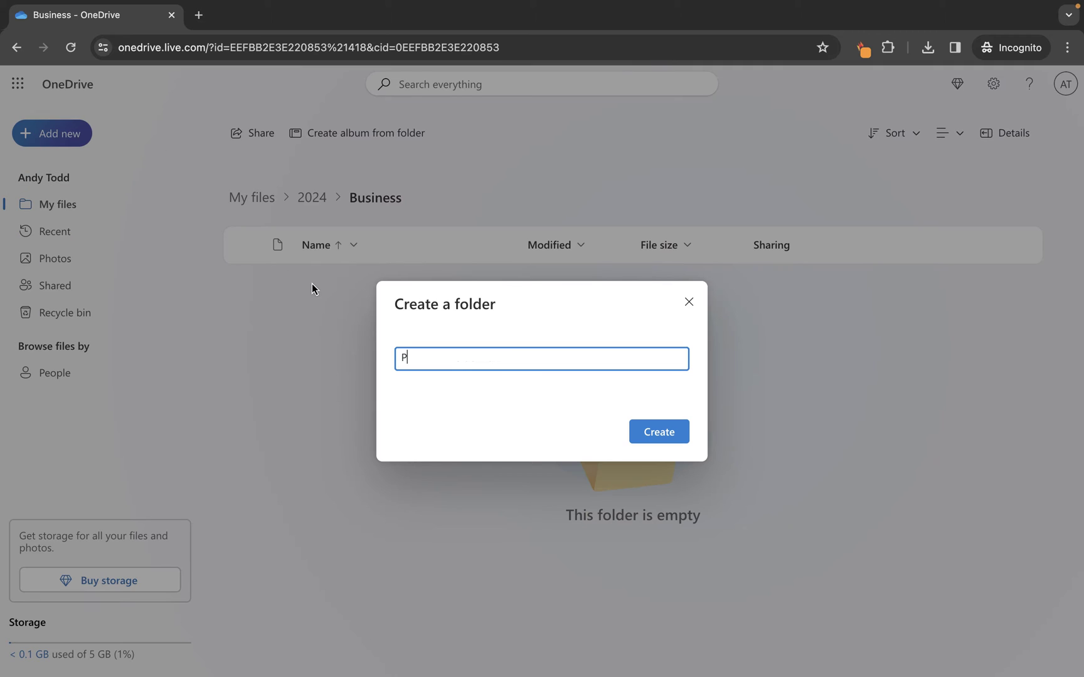
pyautogui.write('owerPoint')
pyautogui.press('Return')
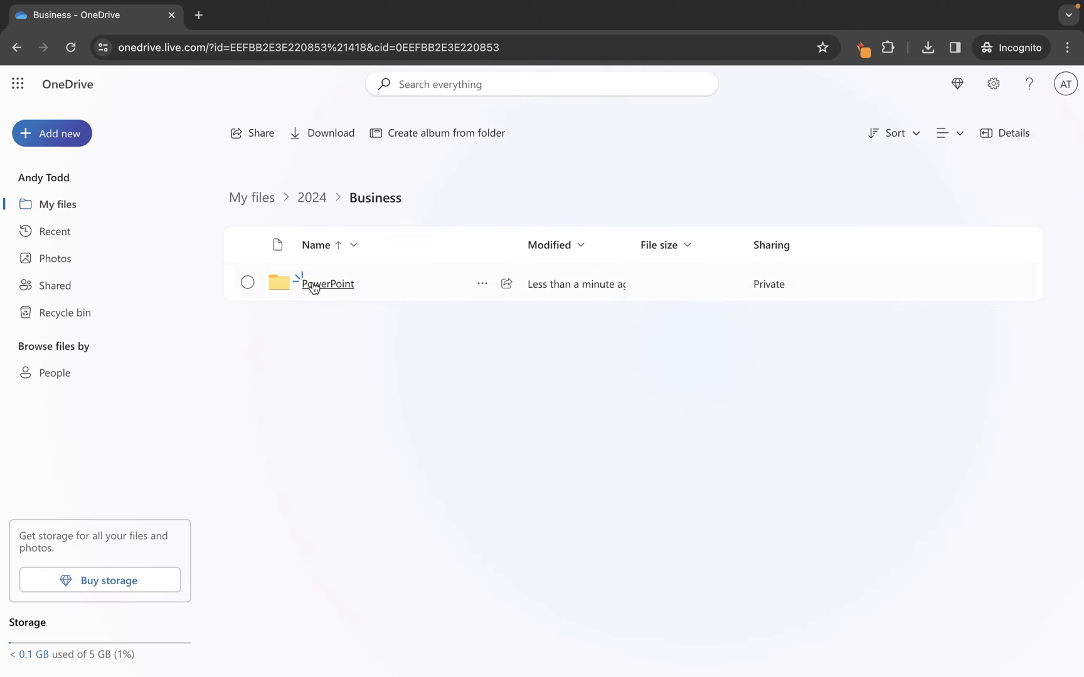
pyautogui.click(69, 138)
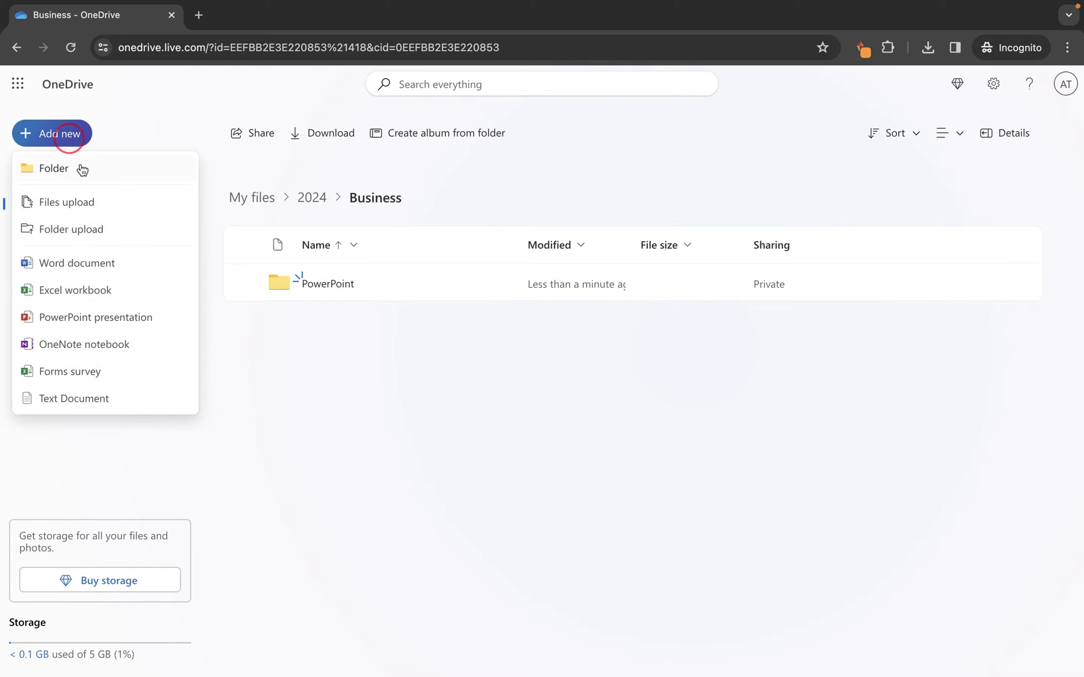
pyautogui.click(81, 169)
pyautogui.write('MS Word')
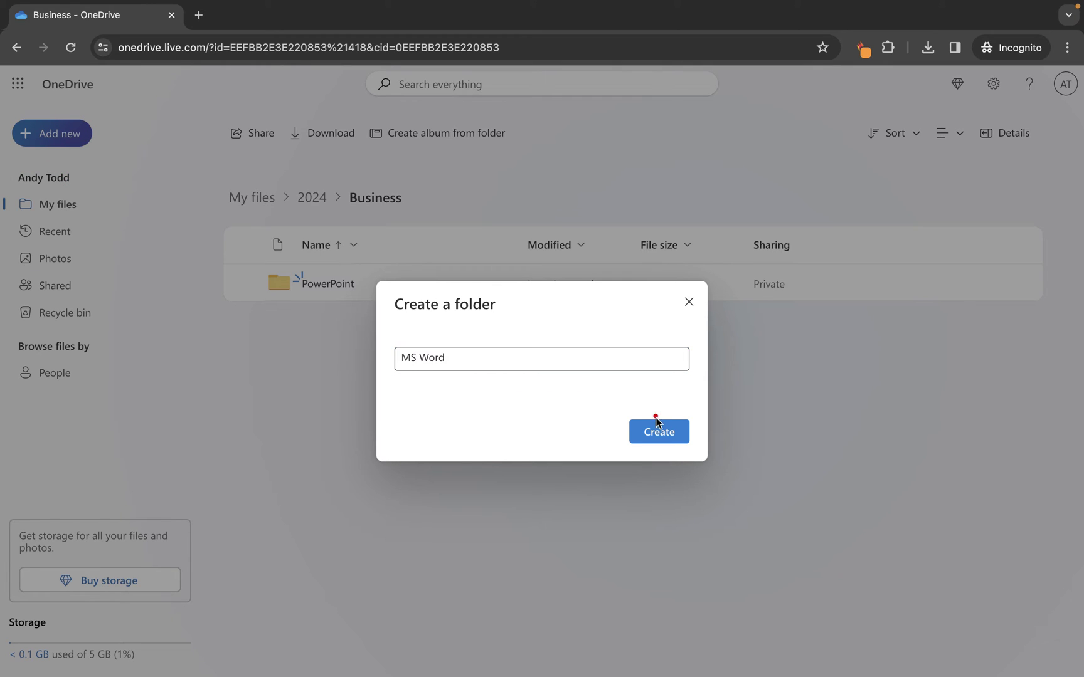
pyautogui.click(656, 430)
pyautogui.click(66, 135)
pyautogui.click(85, 171)
pyautogui.write('PDF')
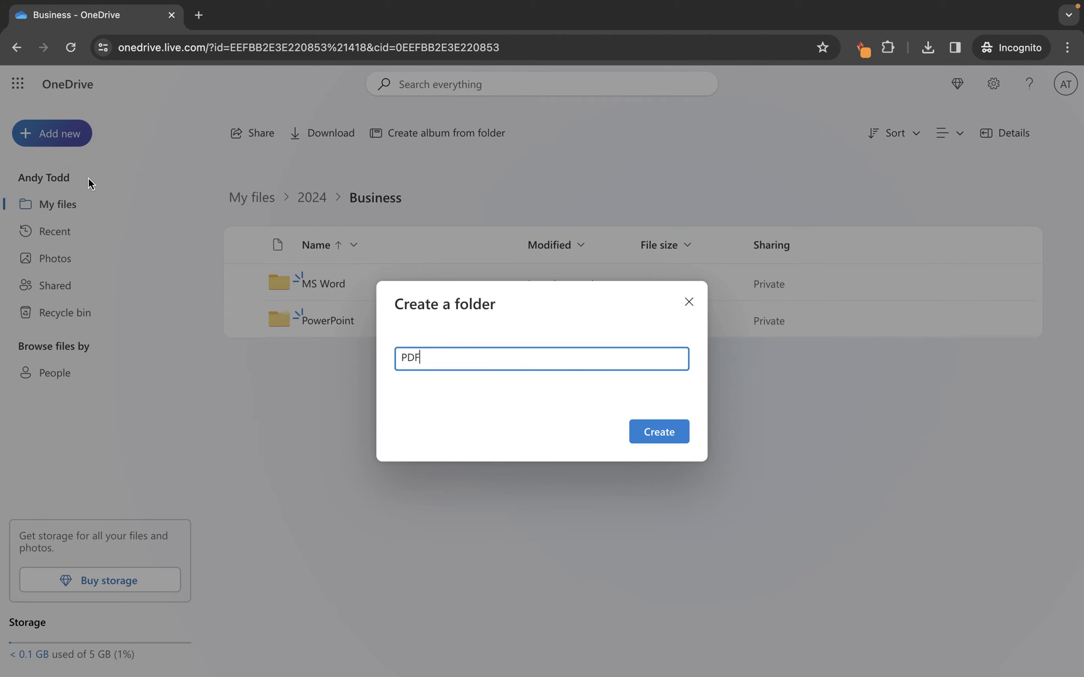
pyautogui.click(684, 459)
pyautogui.click(676, 439)
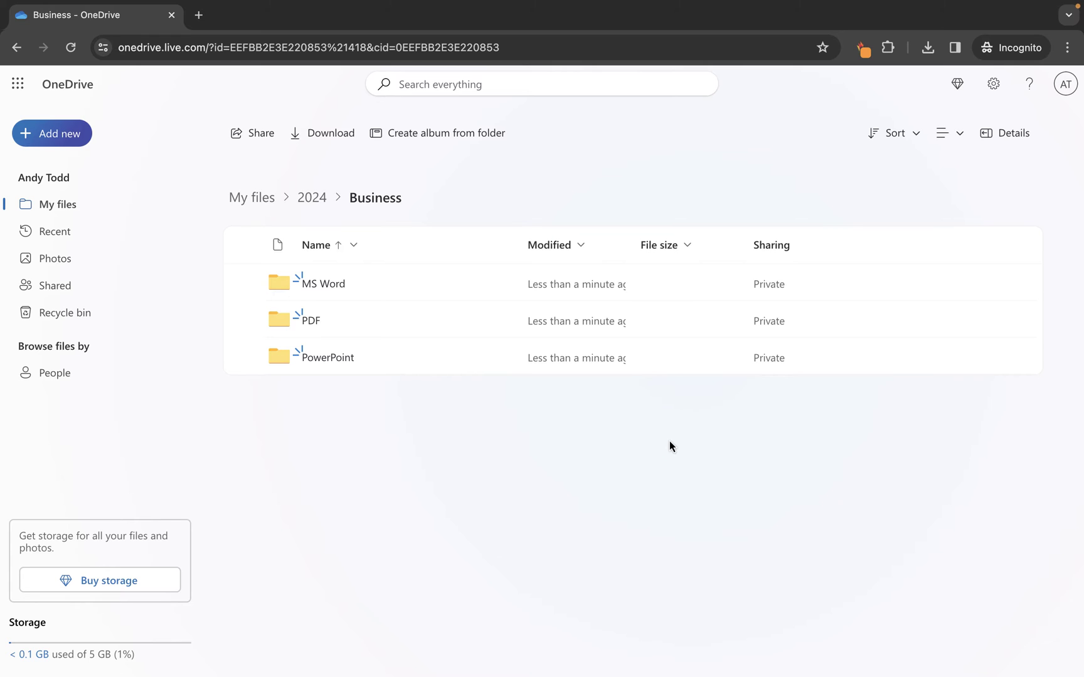
# - Open the PDF folder and upload Sample PDF.pdf from the computer's PDFs folder
pyautogui.click(311, 321)
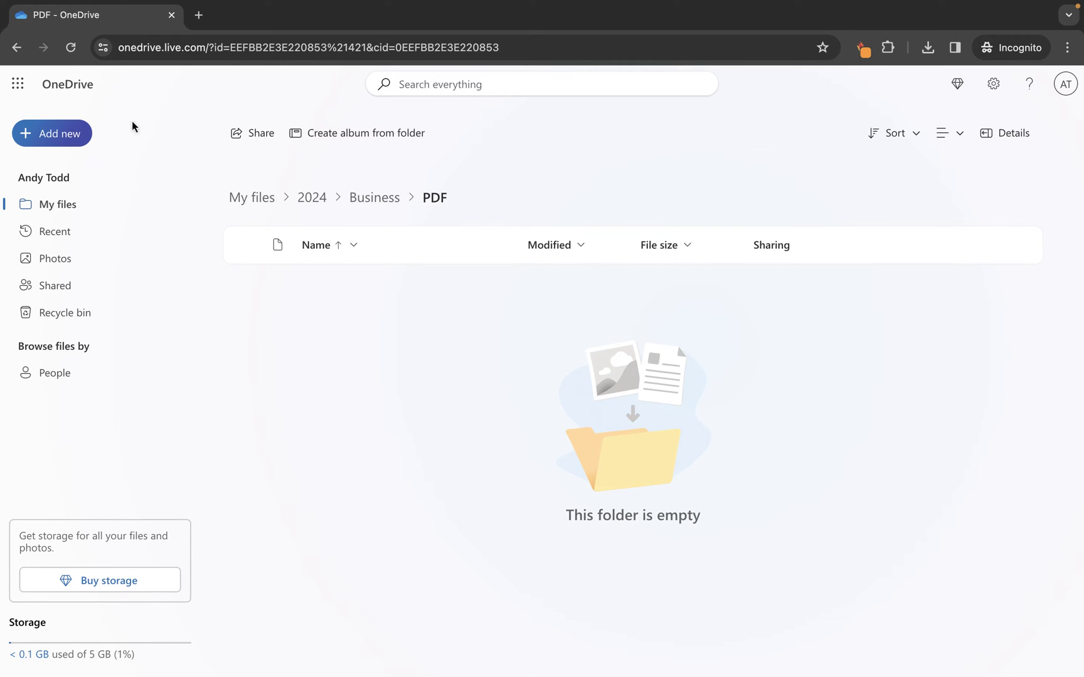
pyautogui.click(74, 141)
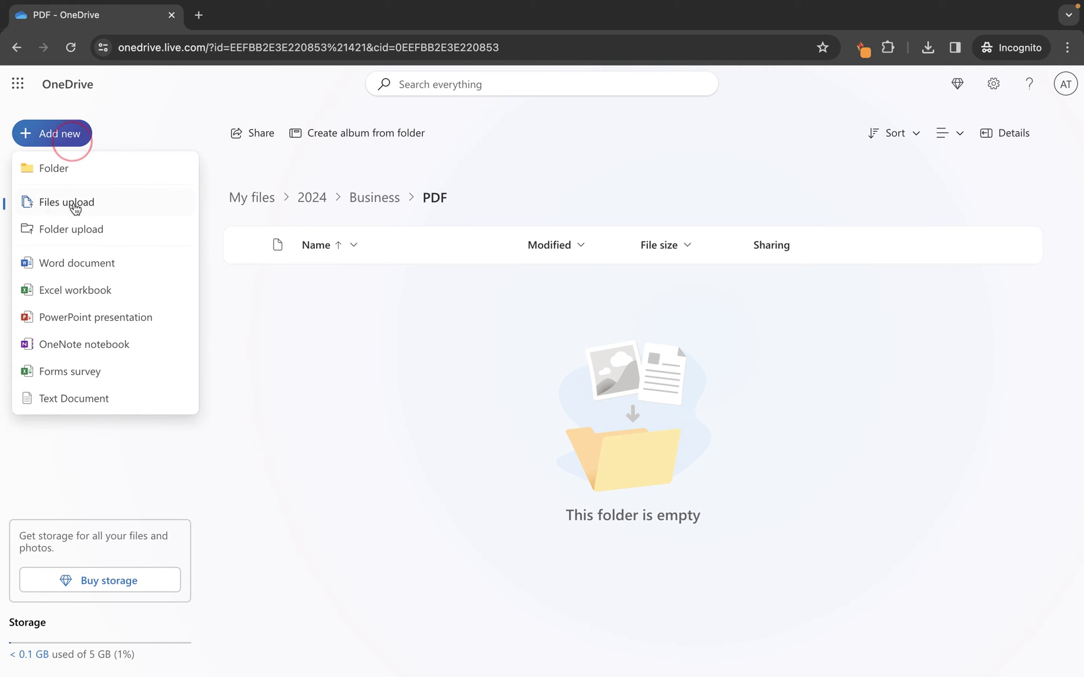
pyautogui.click(94, 206)
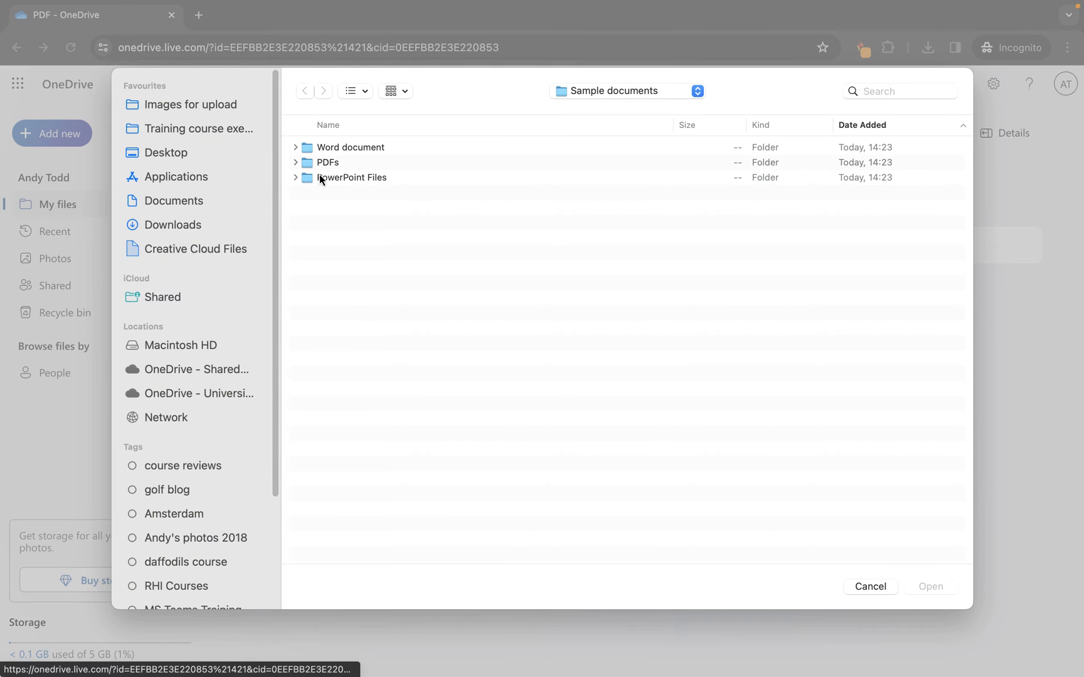
pyautogui.doubleClick(323, 162)
pyautogui.click(344, 151)
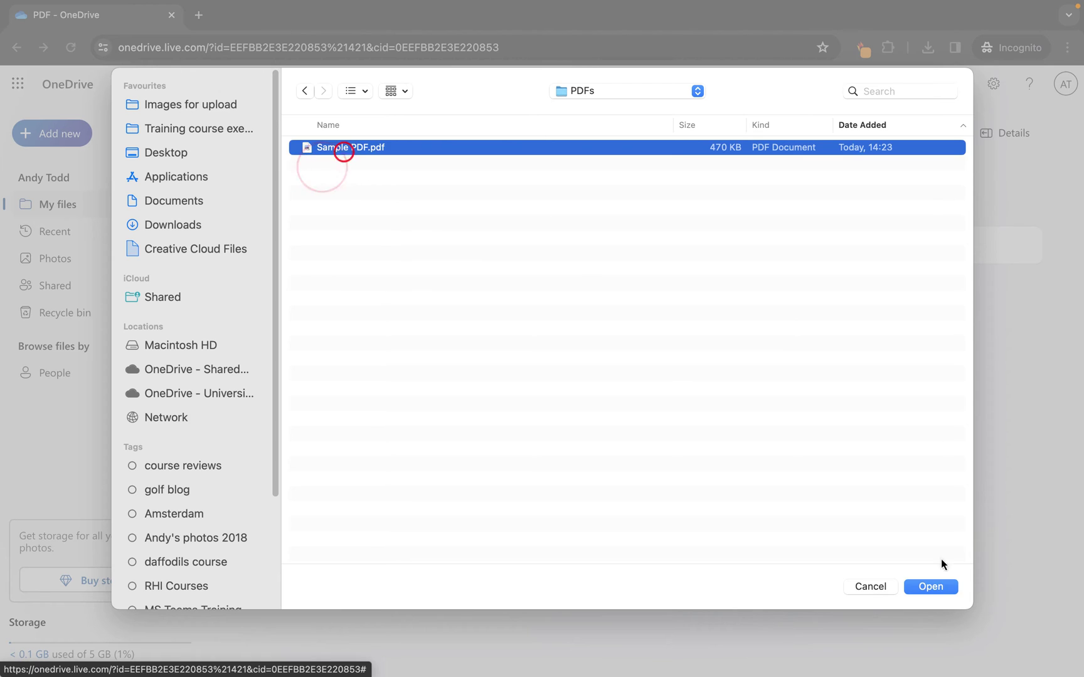
pyautogui.click(943, 585)
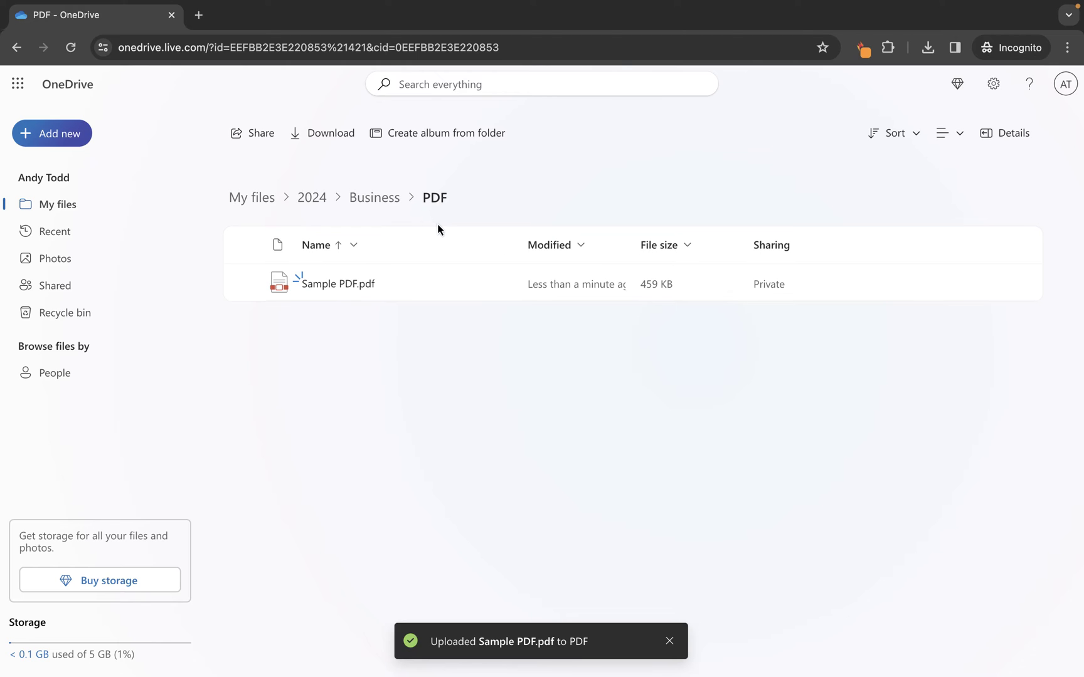
# - Go to 2024 > Business > MS Word and create 2023 and 2024 folders there
pyautogui.click(312, 199)
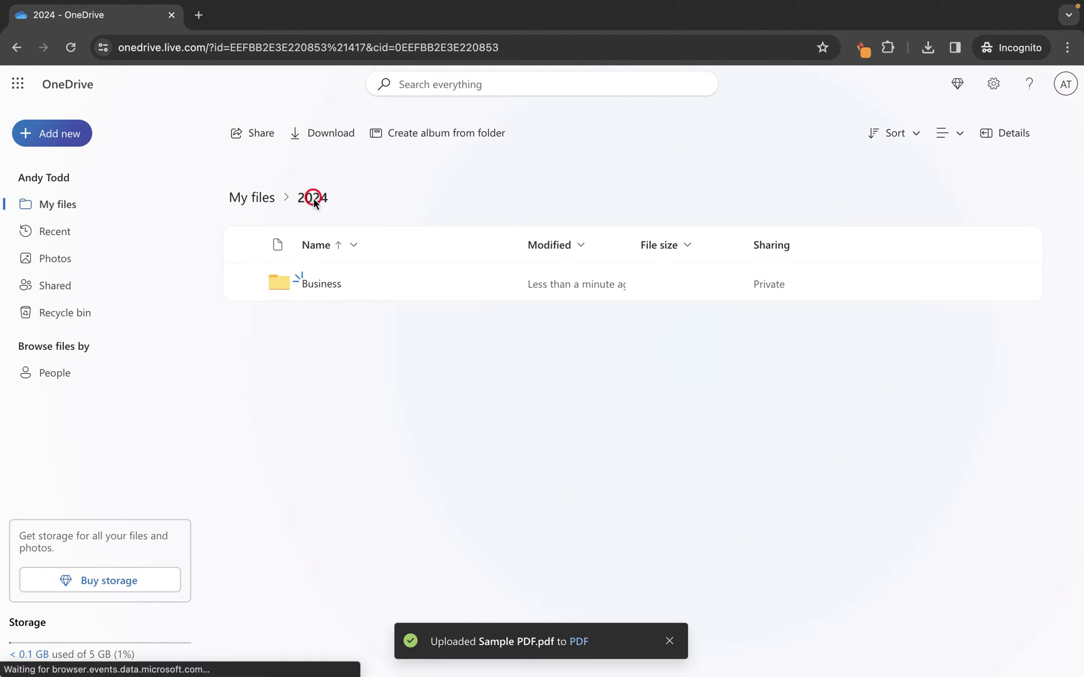
pyautogui.click(323, 286)
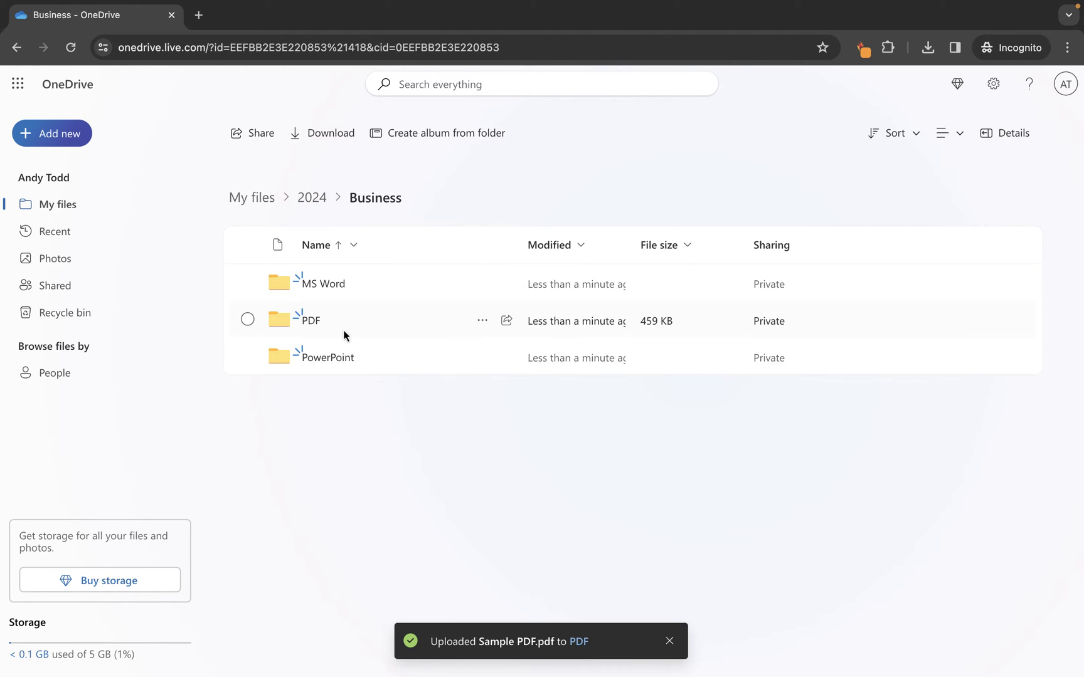
pyautogui.click(325, 286)
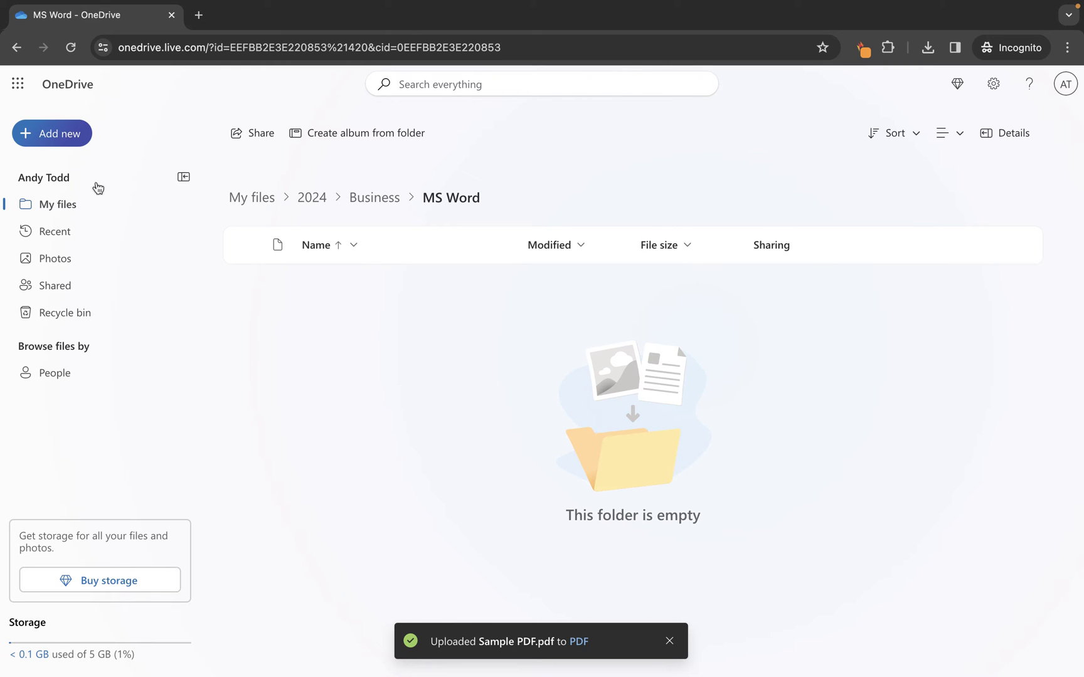
pyautogui.click(69, 135)
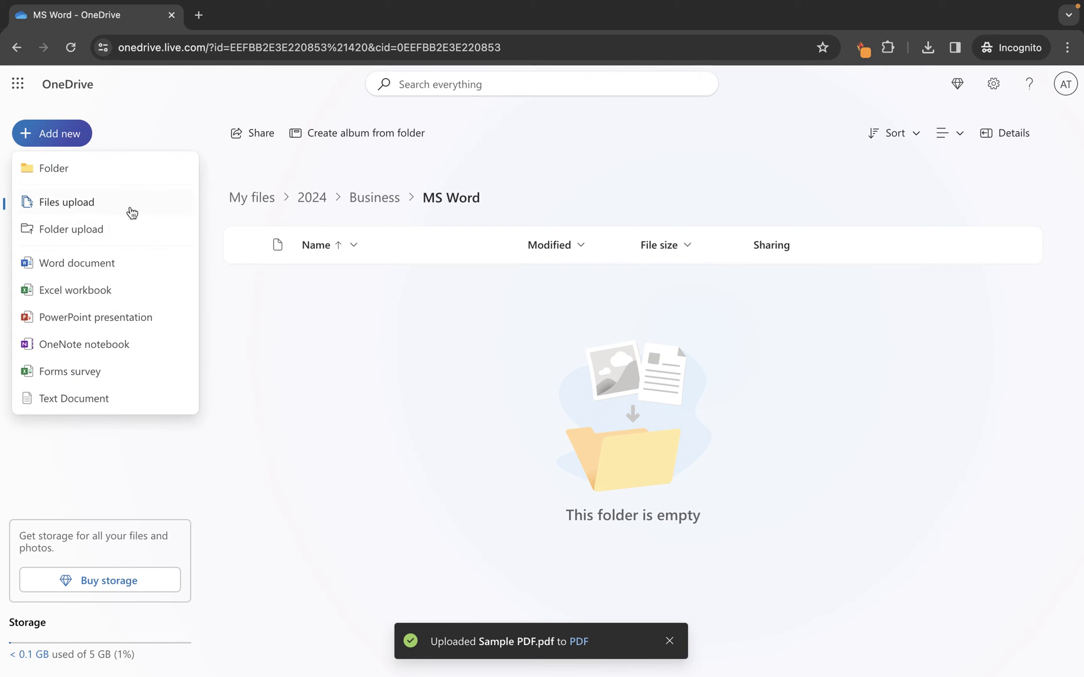
pyautogui.click(98, 169)
pyautogui.write('2023')
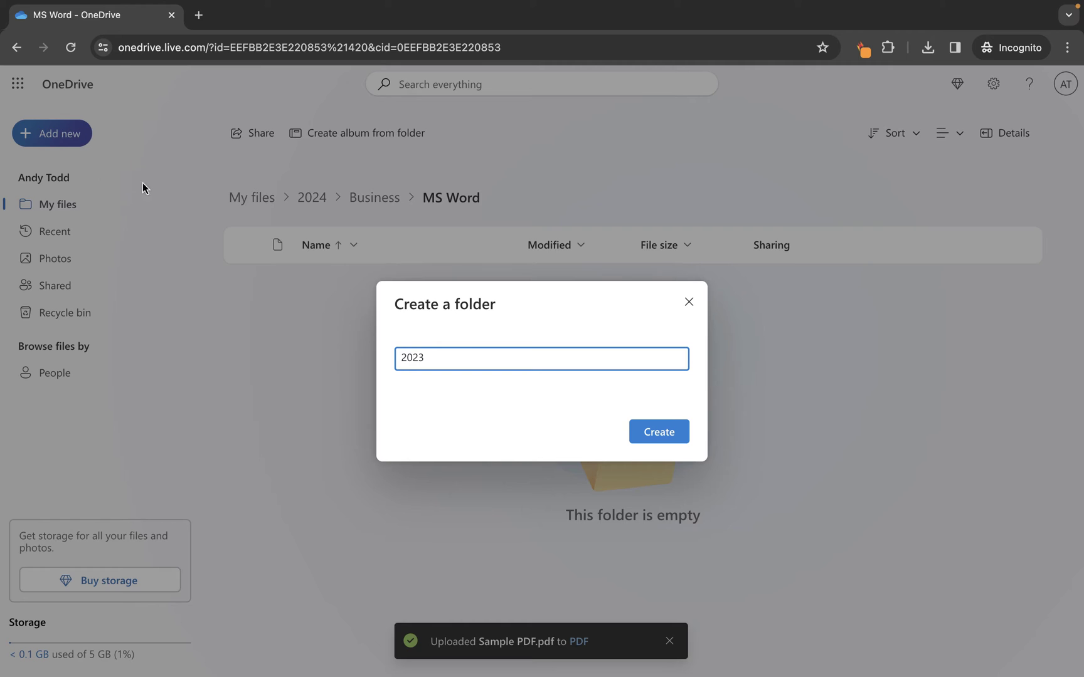
pyautogui.click(654, 440)
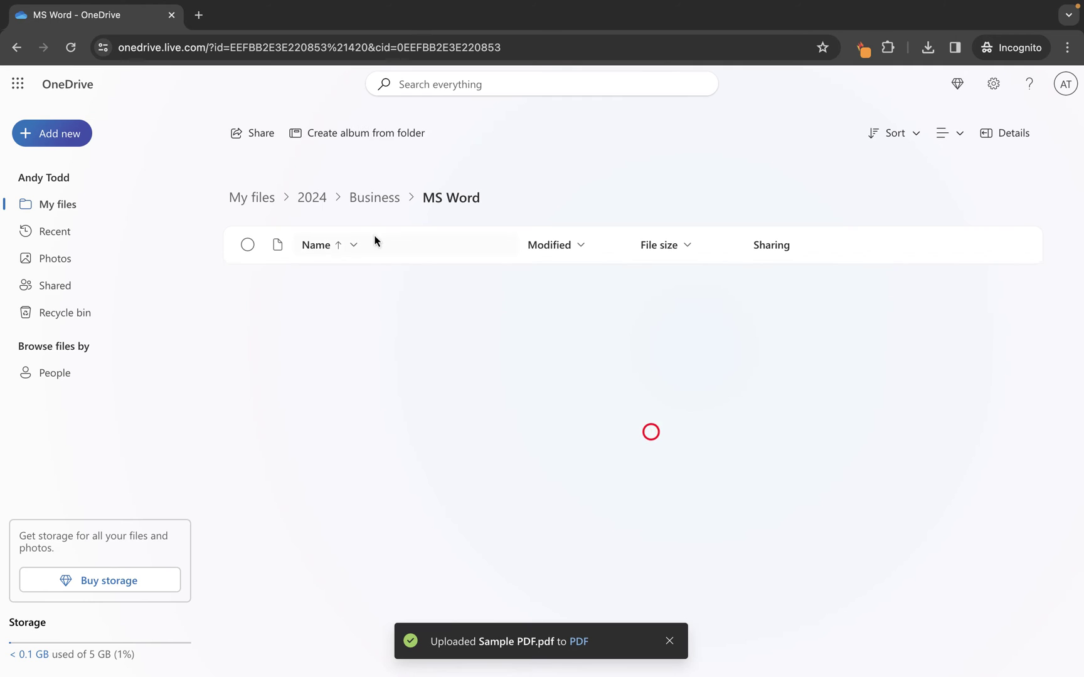
pyautogui.click(60, 136)
pyautogui.click(72, 168)
pyautogui.write('2024')
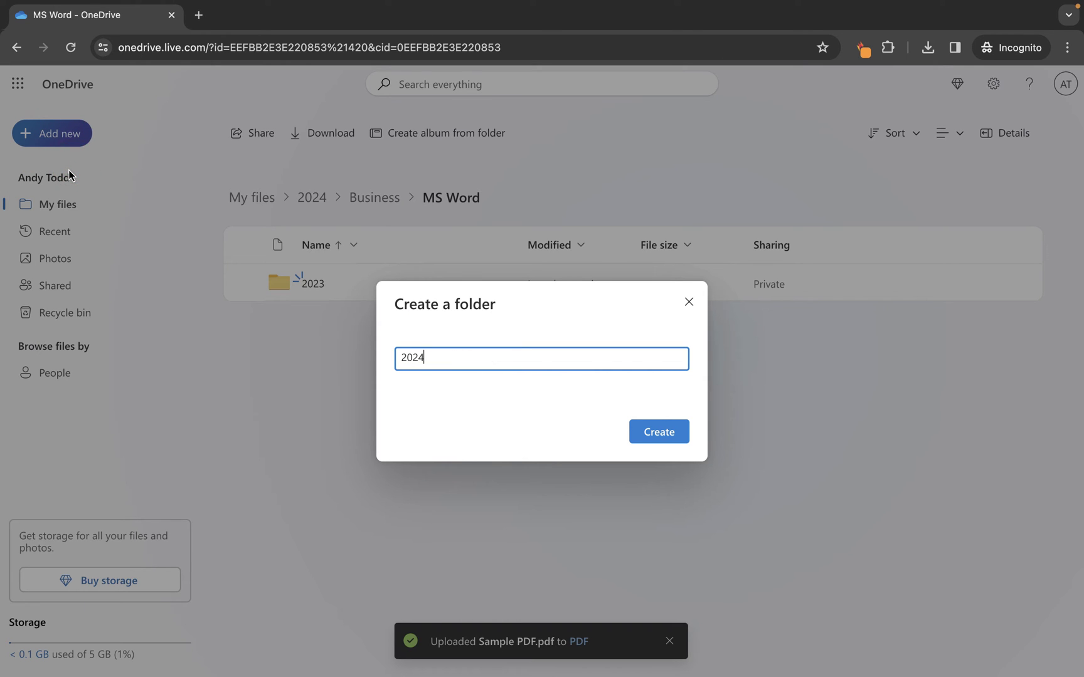
pyautogui.click(658, 439)
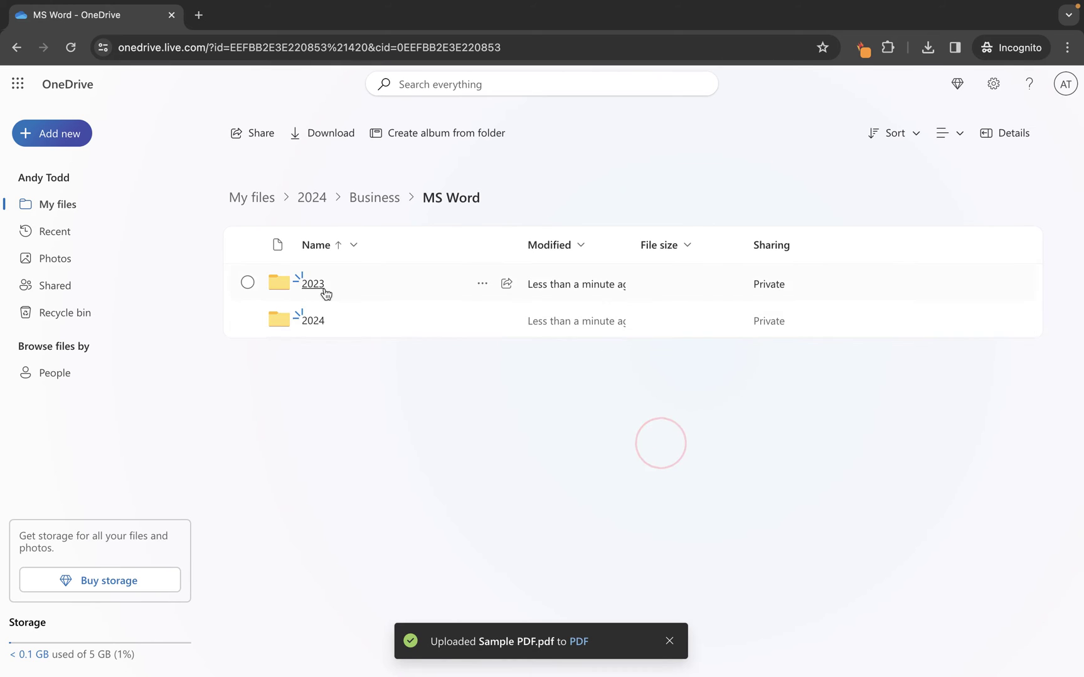
# - Upload Sample word document 2023.doc into the 2023 folder
pyautogui.click(314, 283)
pyautogui.click(76, 146)
pyautogui.click(104, 203)
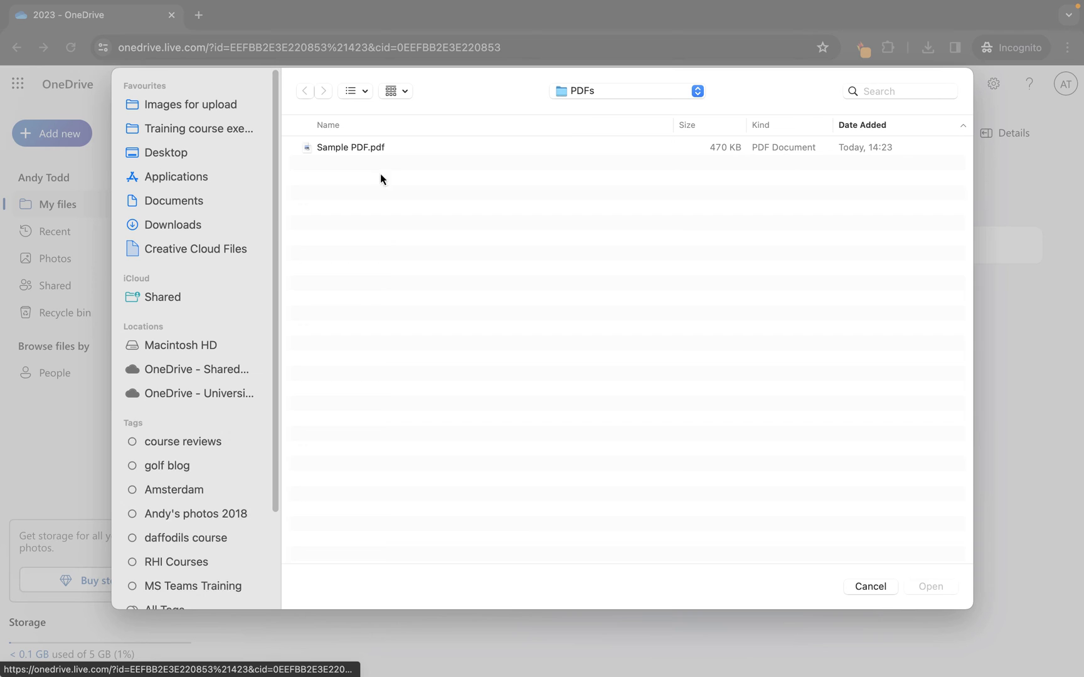
pyautogui.click(586, 99)
pyautogui.click(589, 105)
pyautogui.doubleClick(346, 148)
pyautogui.doubleClick(339, 149)
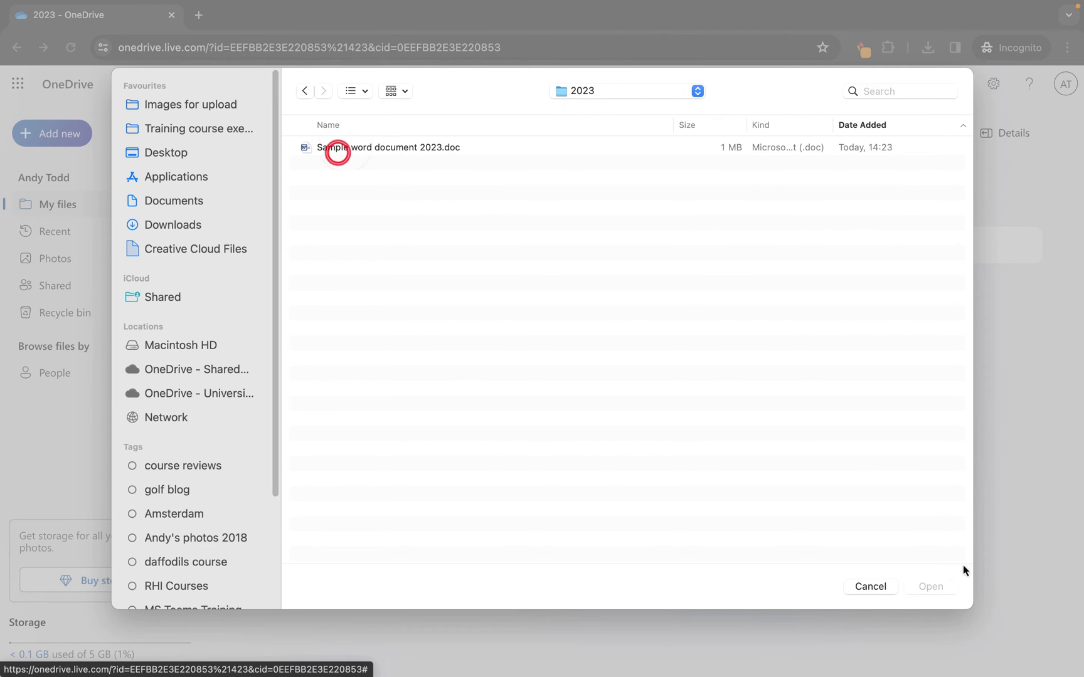
pyautogui.click(433, 148)
pyautogui.click(929, 585)
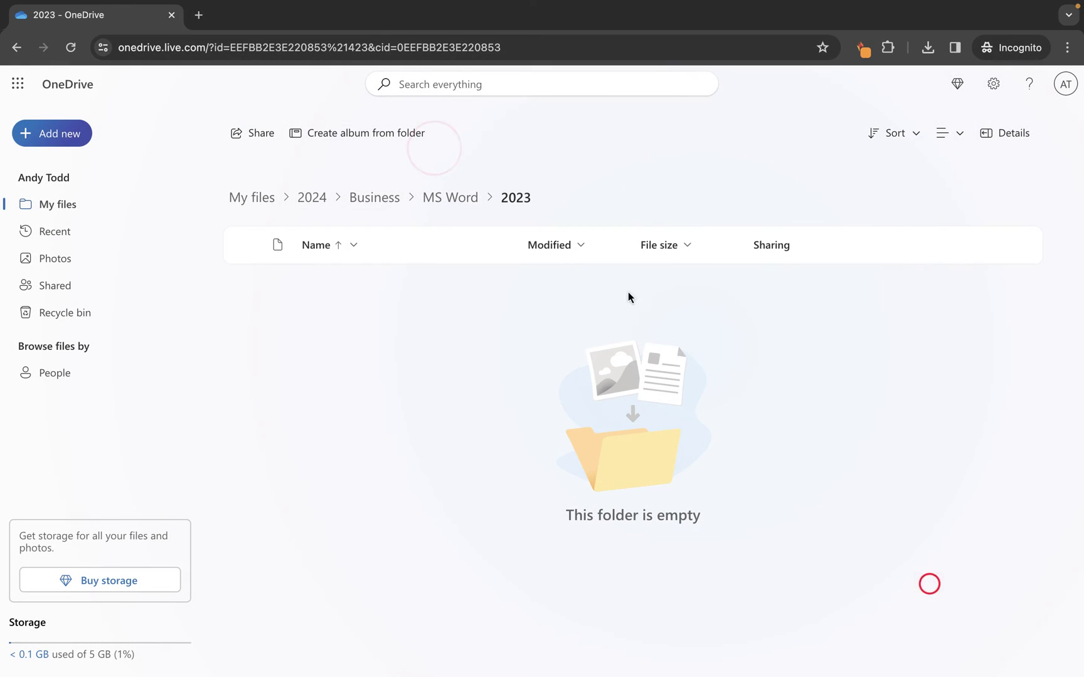
# - Upload Sample word document 2024.doc into the 2024 folder and dismiss the completion notice
pyautogui.click(450, 199)
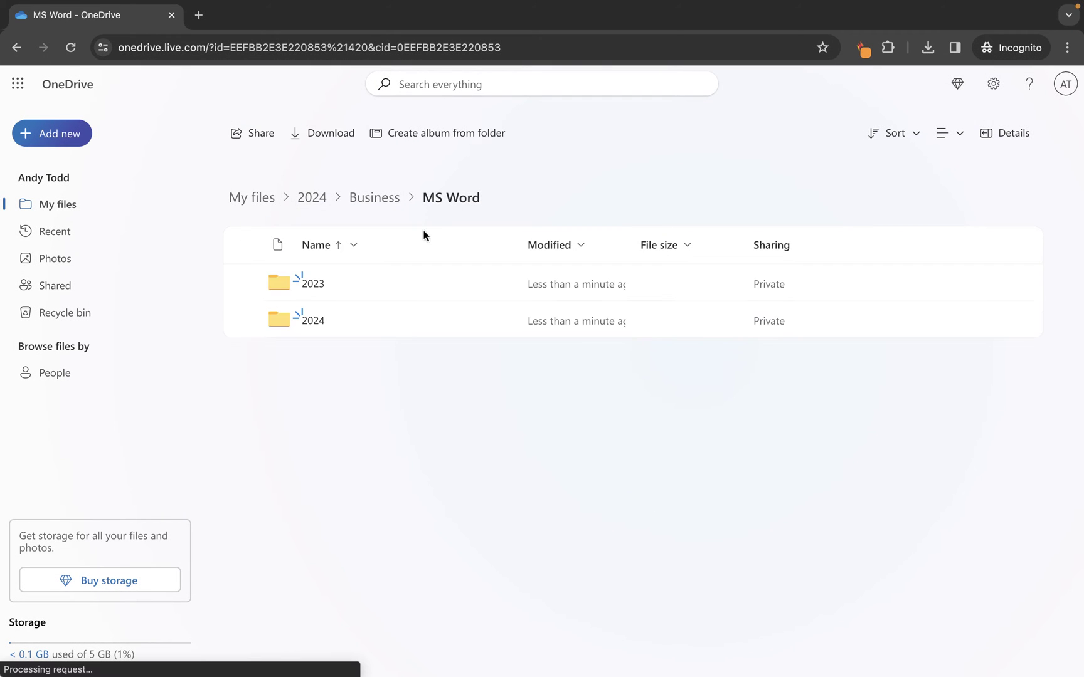
pyautogui.click(314, 321)
pyautogui.click(60, 142)
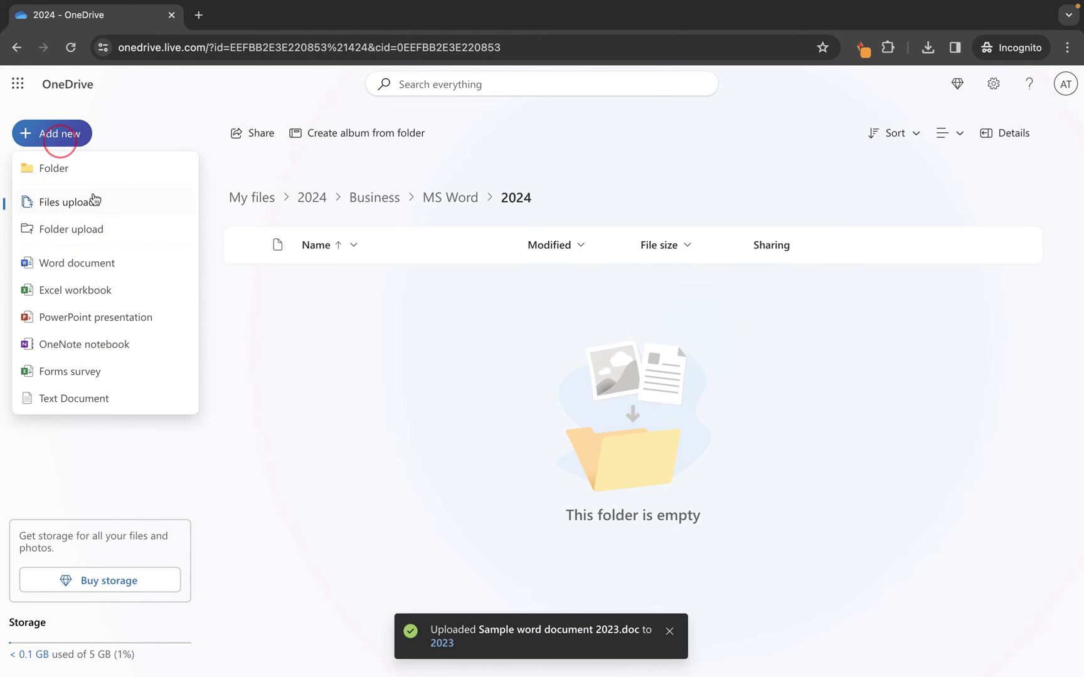
pyautogui.click(93, 202)
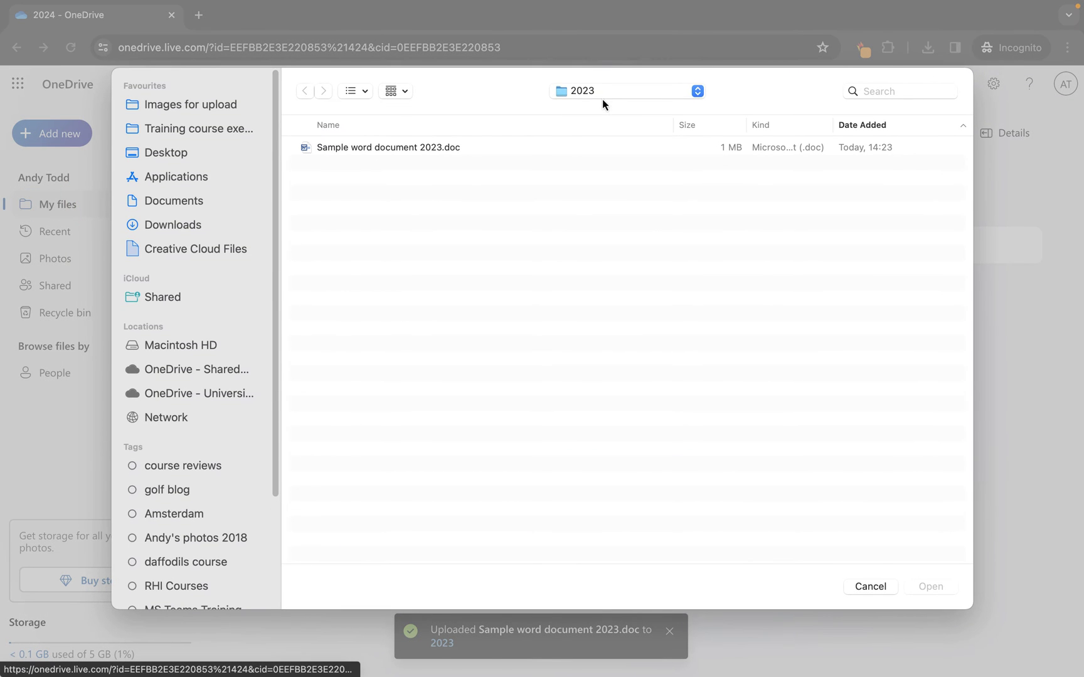
pyautogui.click(604, 94)
pyautogui.click(601, 106)
pyautogui.doubleClick(379, 167)
pyautogui.click(380, 149)
pyautogui.click(919, 585)
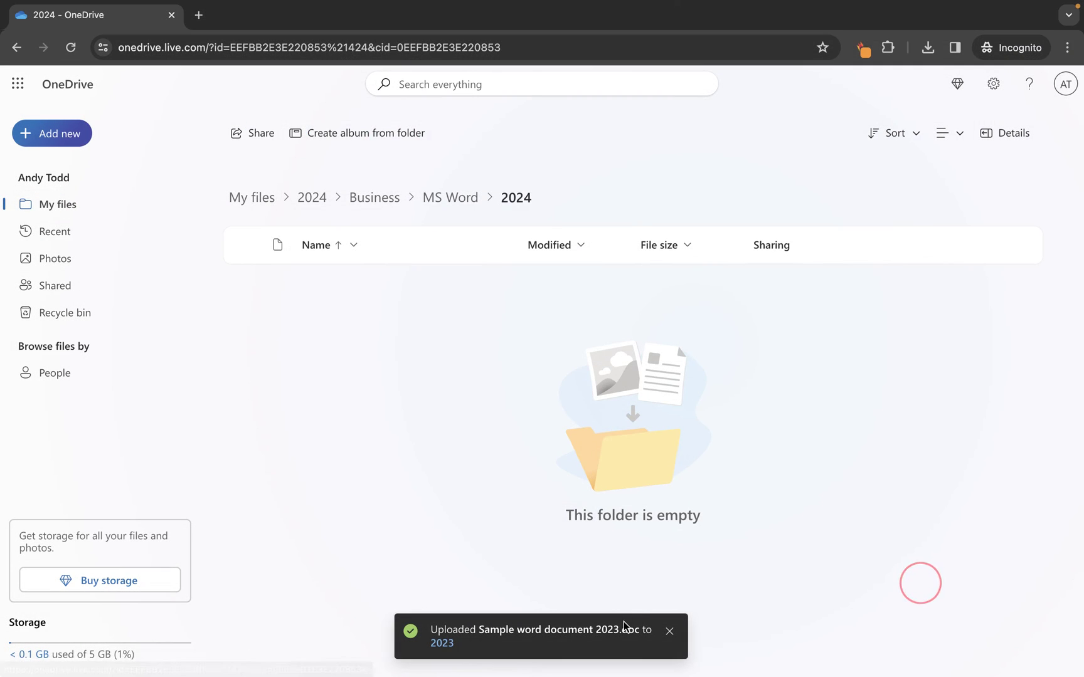
pyautogui.click(668, 631)
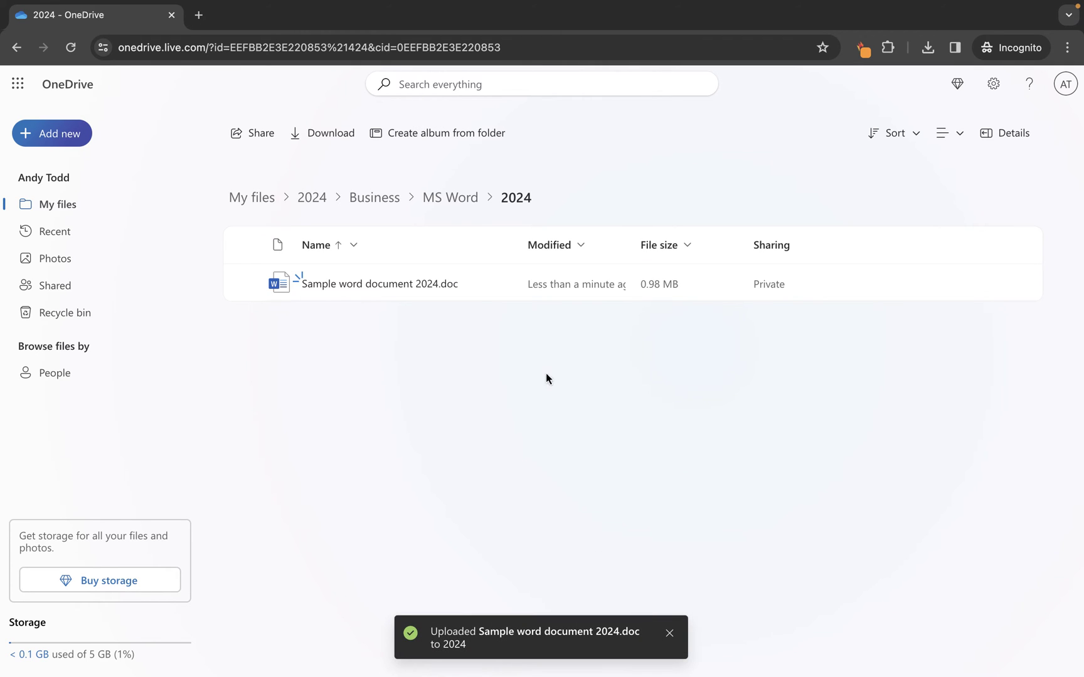
# - Return through MS Word to the top-level My files list and show the Add new options
pyautogui.click(453, 200)
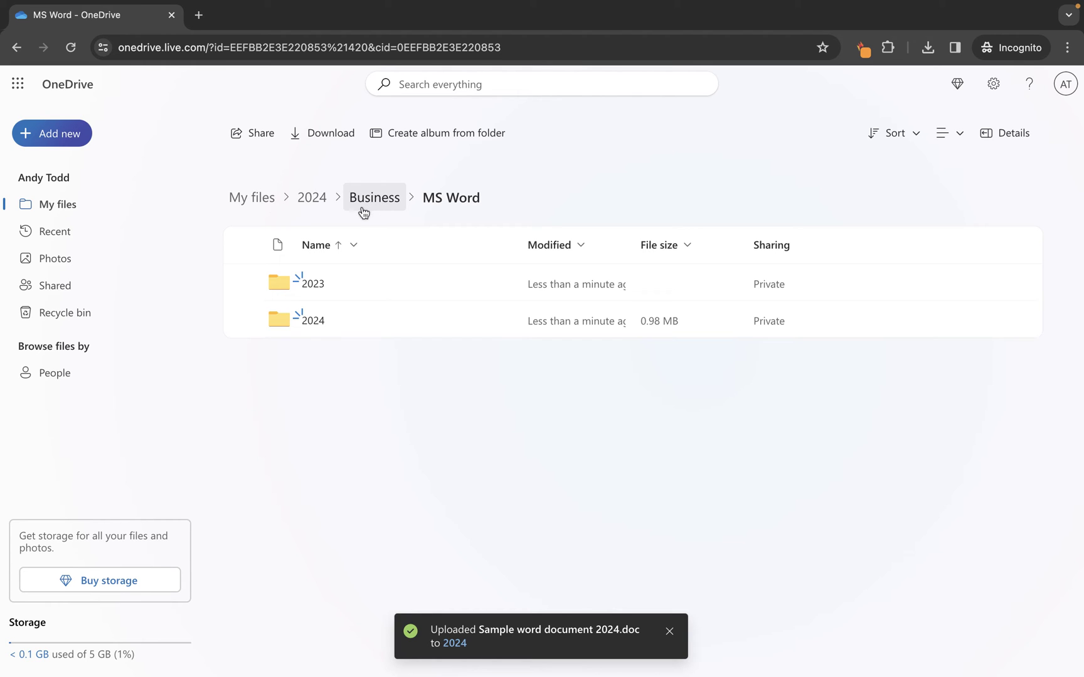
pyautogui.click(270, 200)
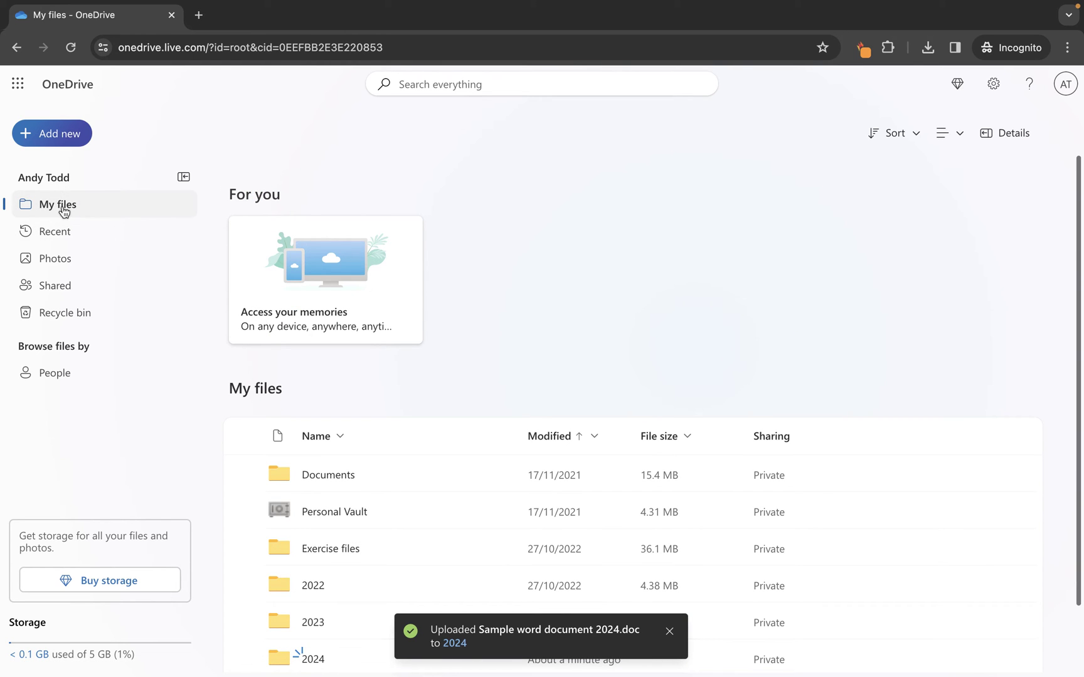
pyautogui.click(67, 135)
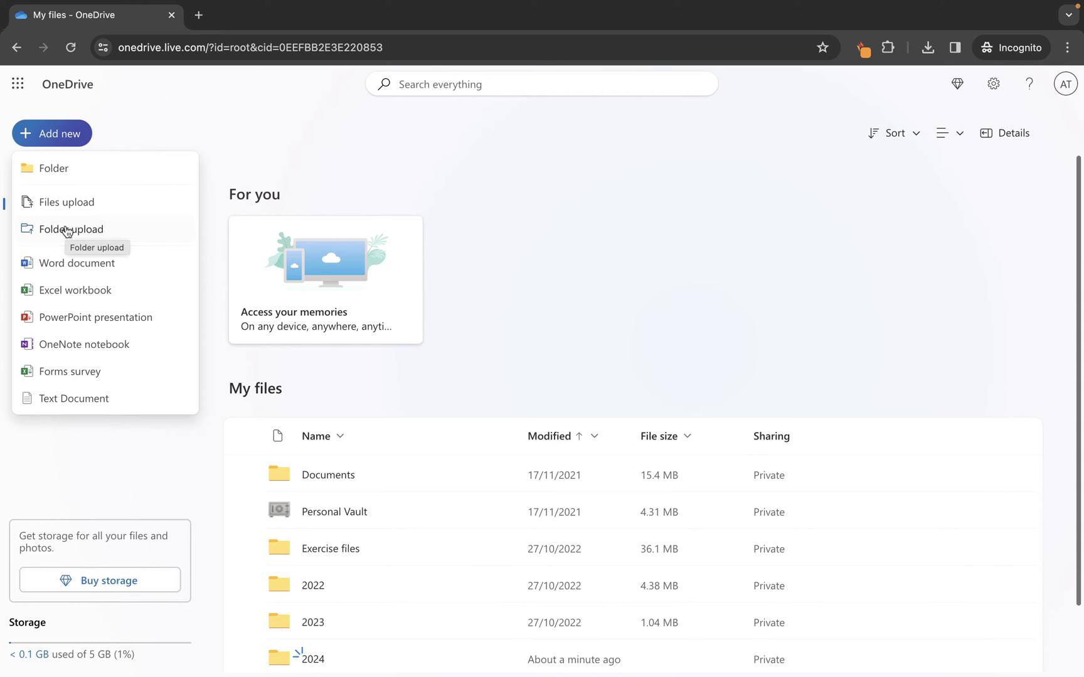
# - Start a folder upload, switch the picker to Desktop and browse Sample documents' Word document subfolders
pyautogui.click(116, 231)
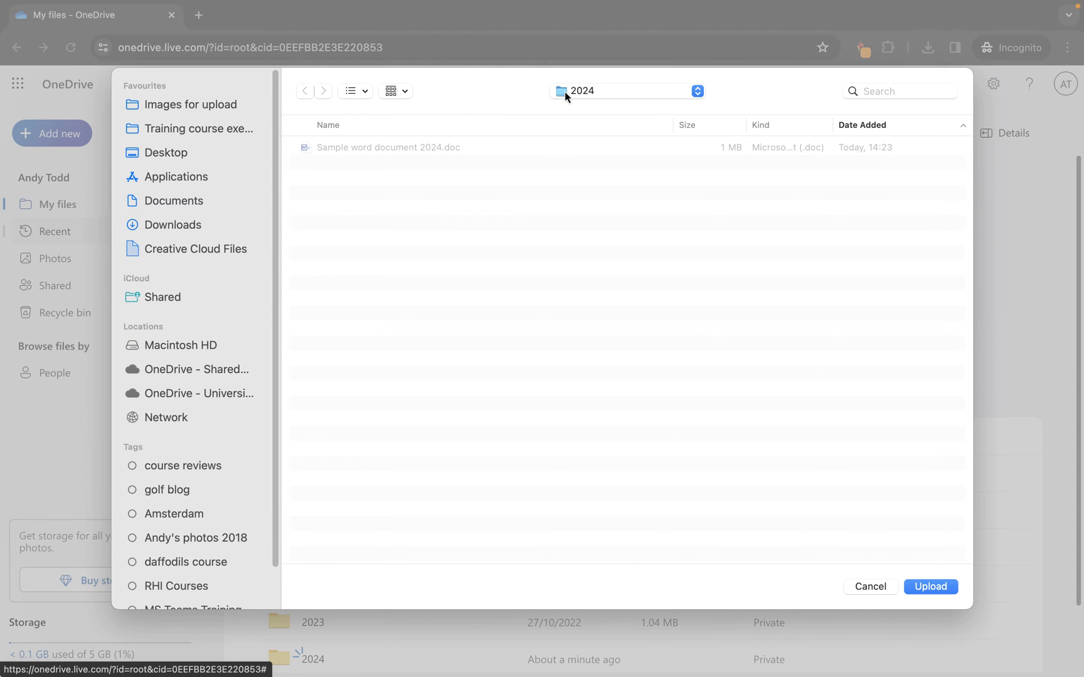
pyautogui.click(564, 90)
pyautogui.click(584, 141)
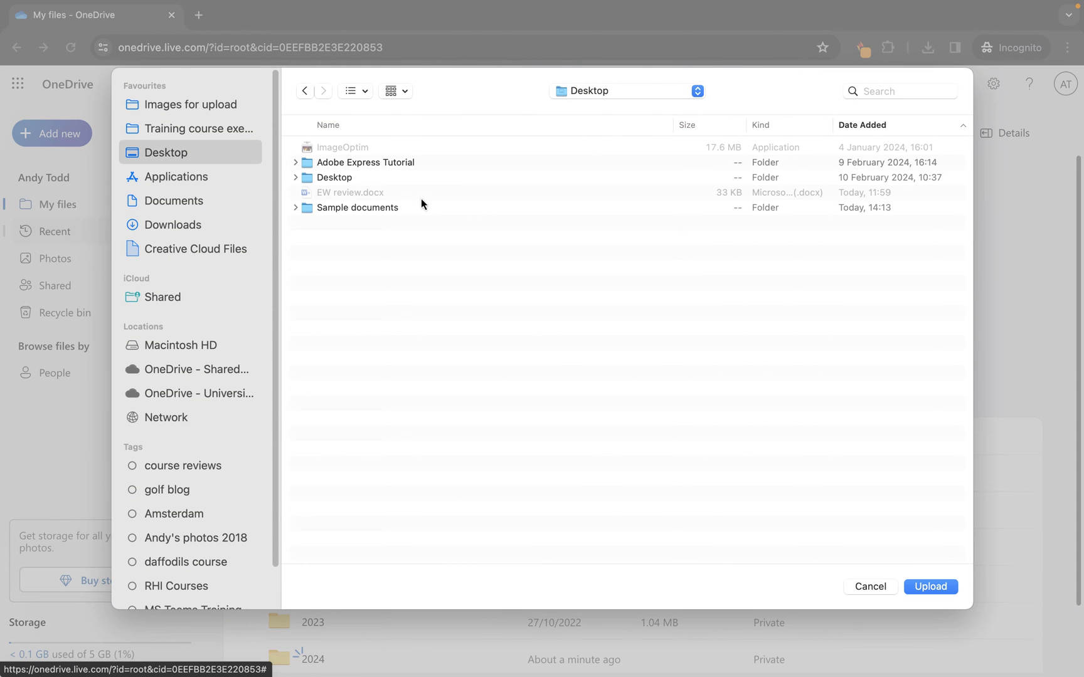
pyautogui.click(339, 211)
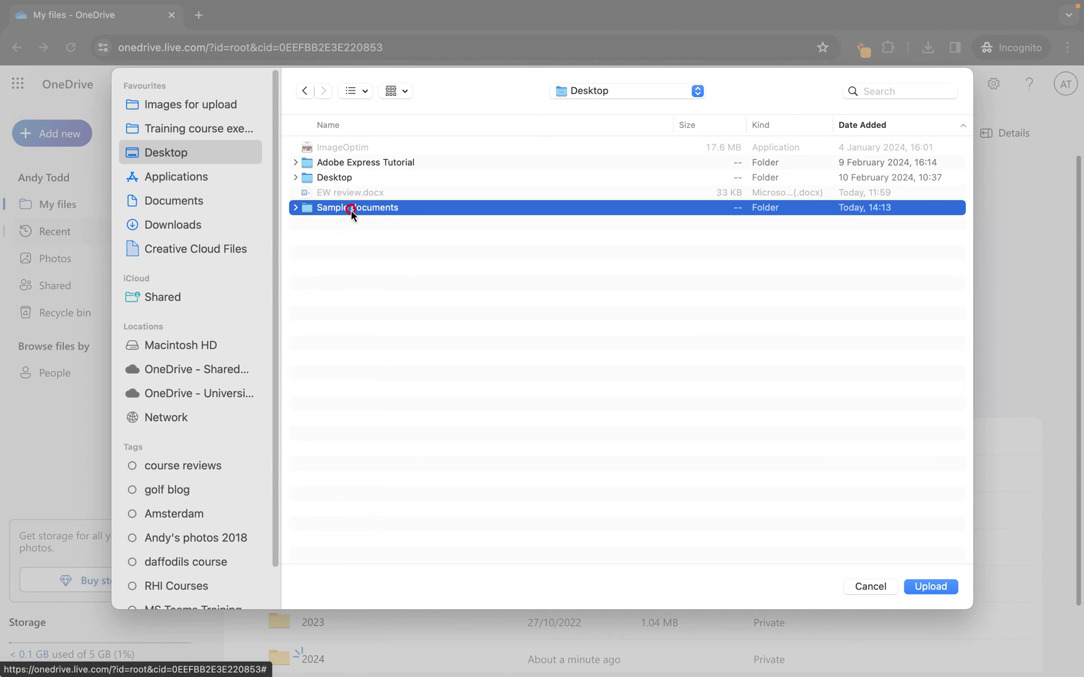
pyautogui.doubleClick(316, 210)
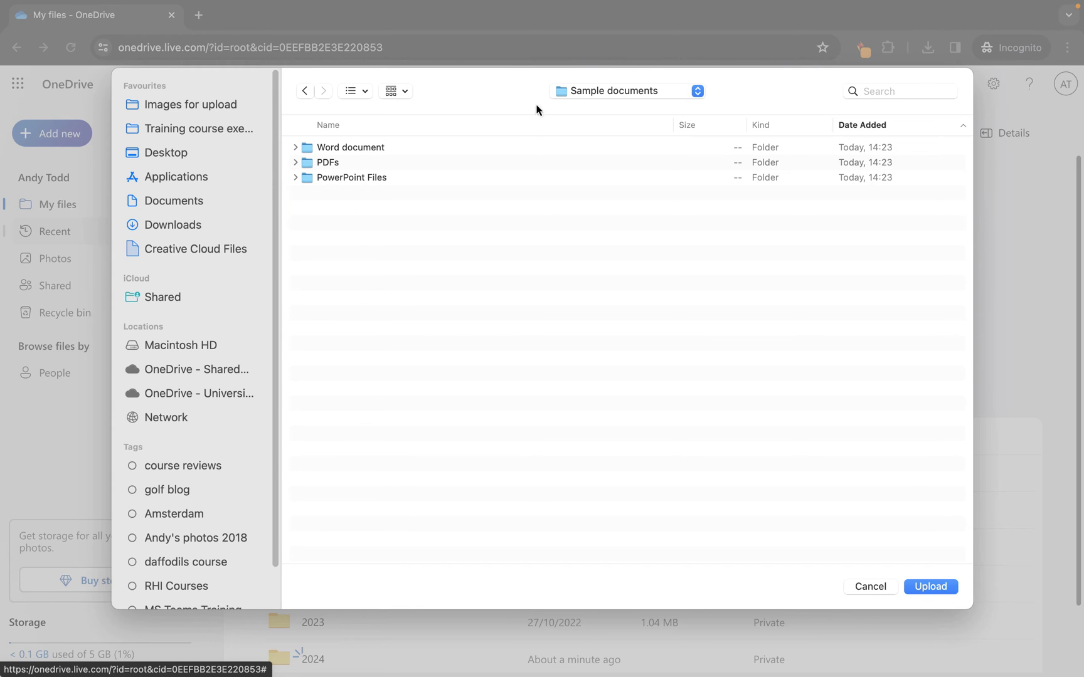
pyautogui.doubleClick(351, 151)
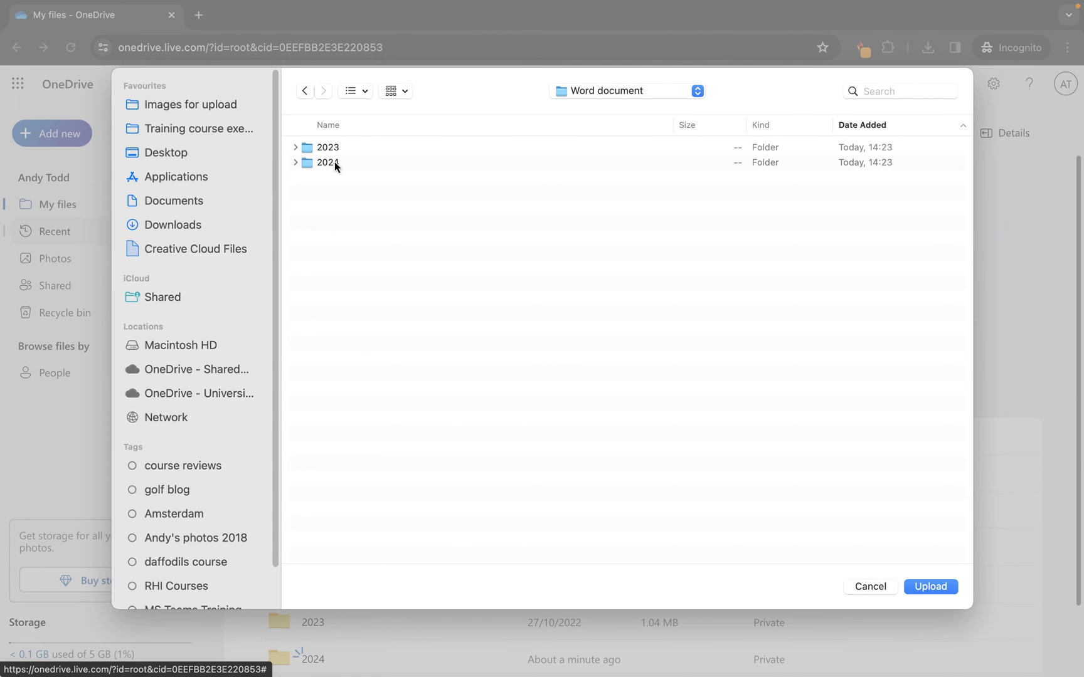
pyautogui.doubleClick(327, 148)
pyautogui.click(306, 92)
pyautogui.click(306, 92)
# - Check the PDFs subfolder, then go back to Desktop and select Sample documents
pyautogui.doubleClick(323, 162)
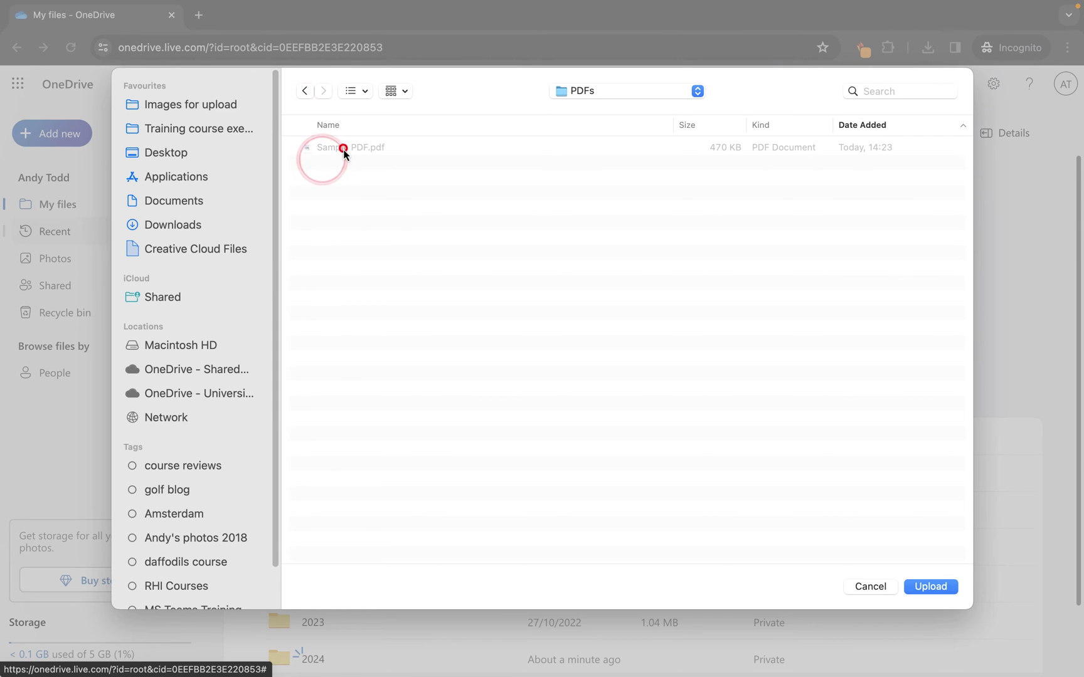
pyautogui.click(344, 149)
pyautogui.click(305, 92)
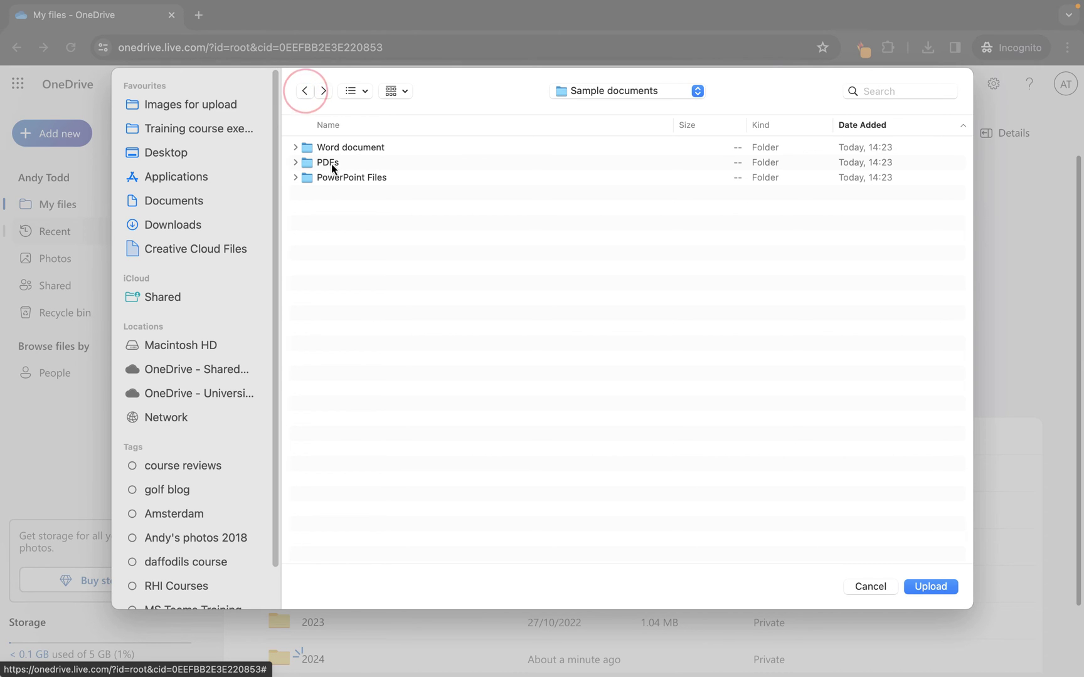
pyautogui.click(329, 164)
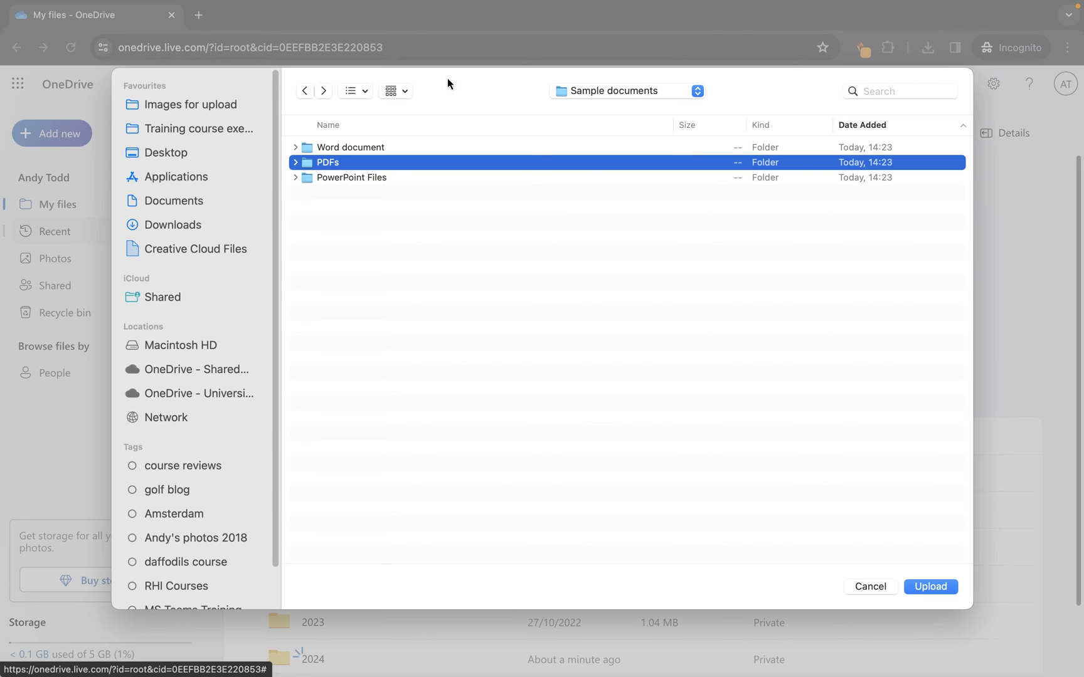
pyautogui.click(321, 164)
pyautogui.doubleClick(321, 165)
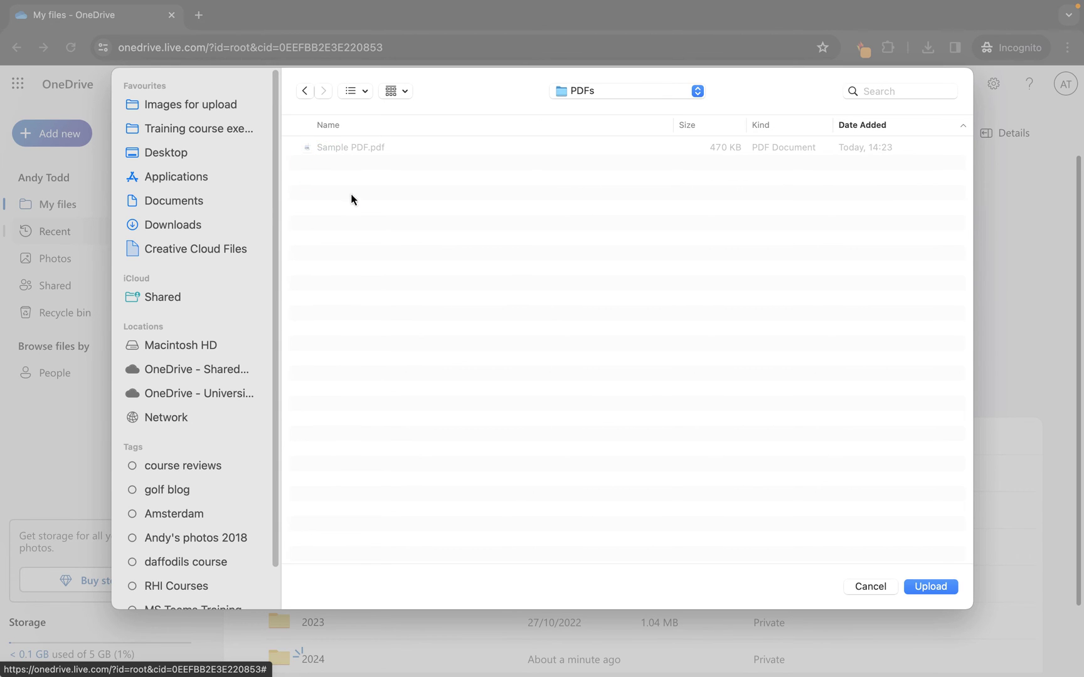
pyautogui.click(305, 92)
pyautogui.click(306, 91)
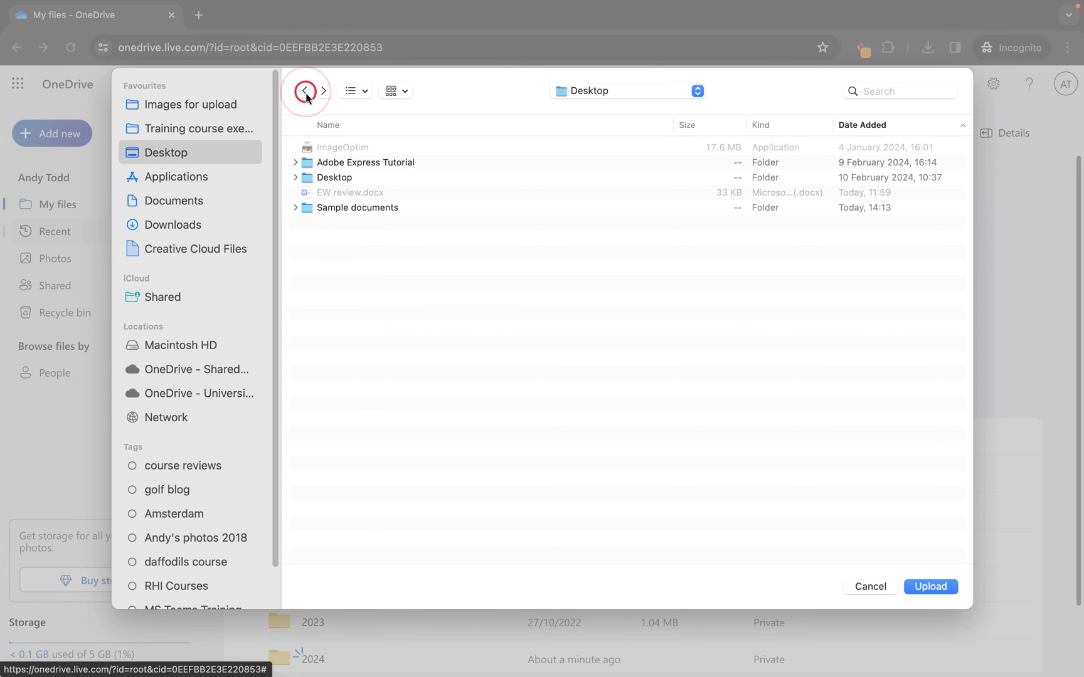
pyautogui.click(361, 211)
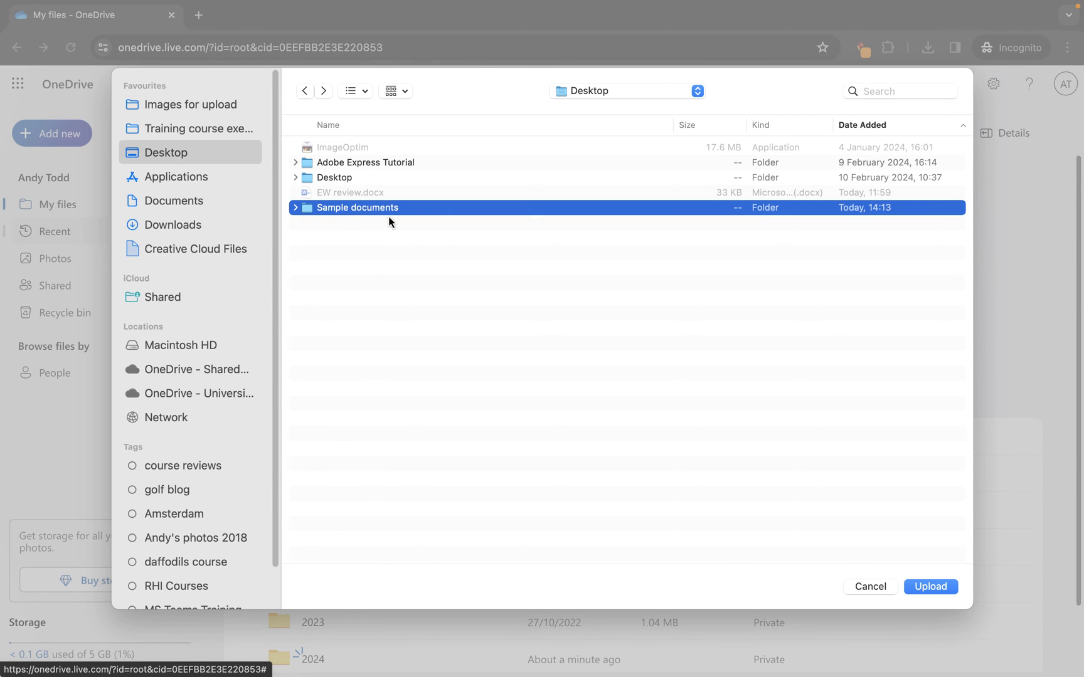
# - Upload the Sample documents folder with all 8 files, then view My files' recent activity
pyautogui.click(930, 587)
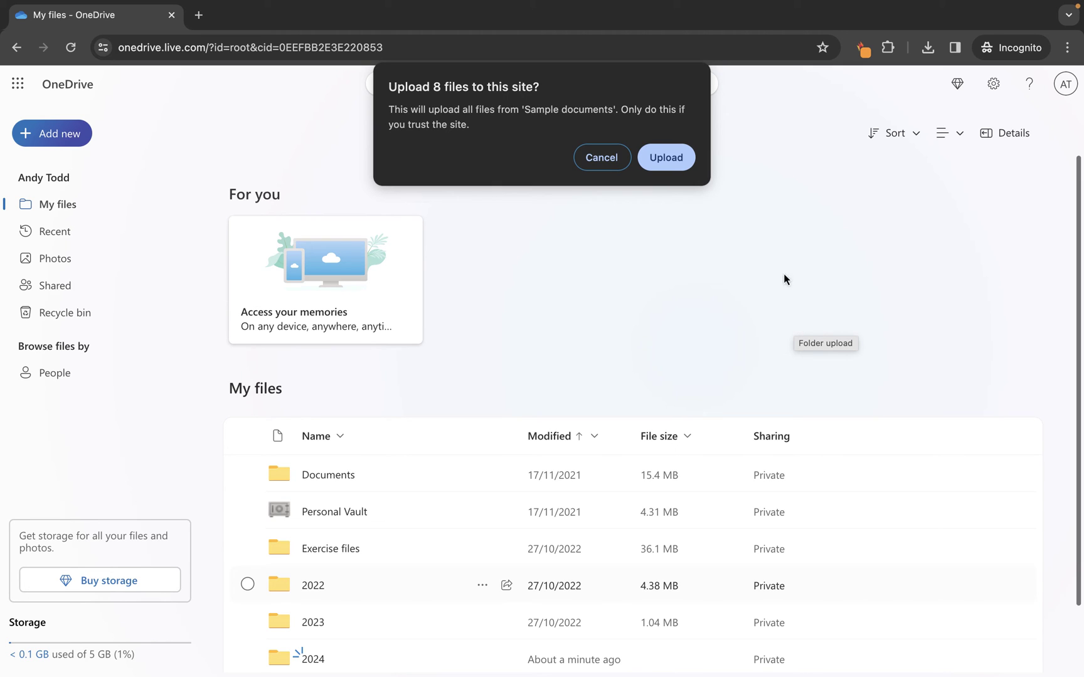
pyautogui.click(677, 164)
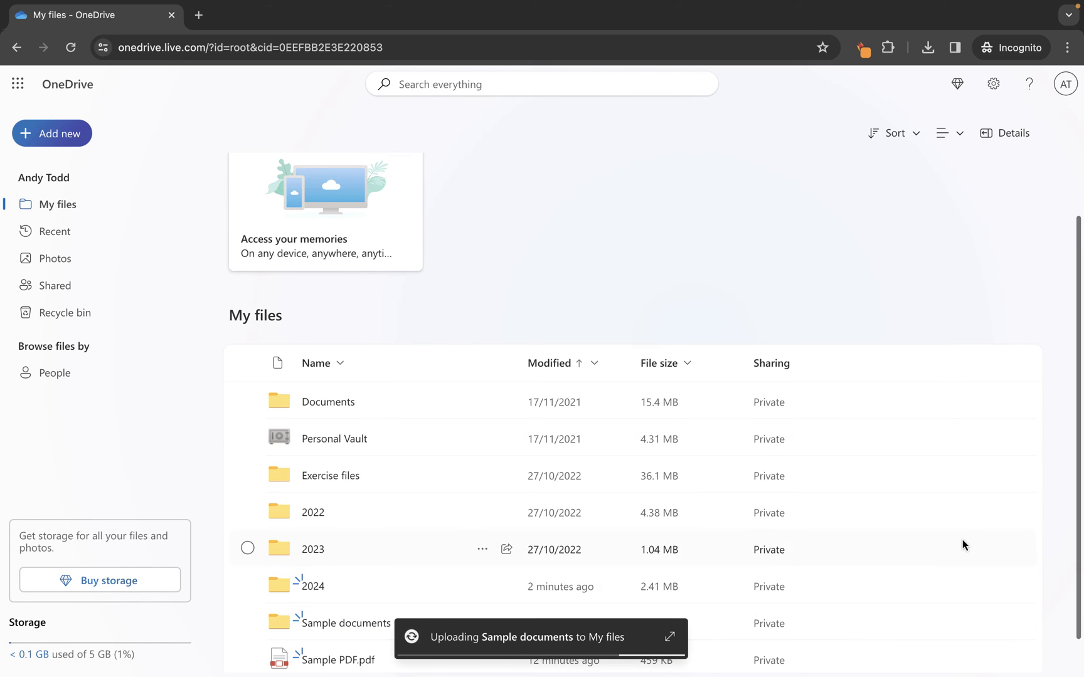
pyautogui.scroll(-1, 962, 536)
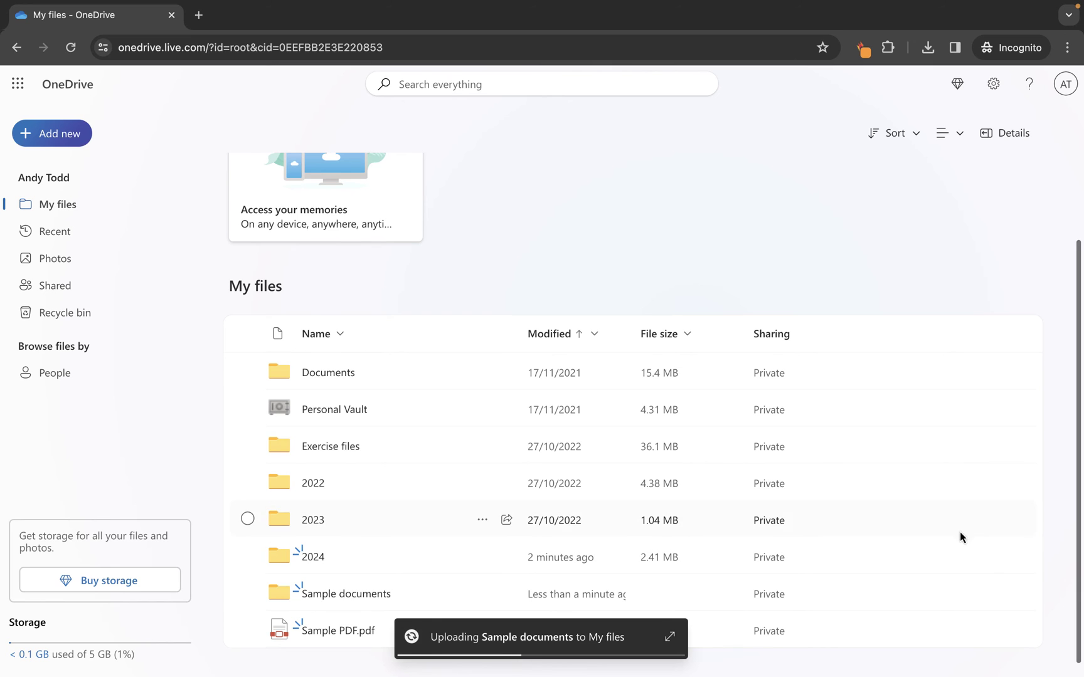
pyautogui.click(1011, 138)
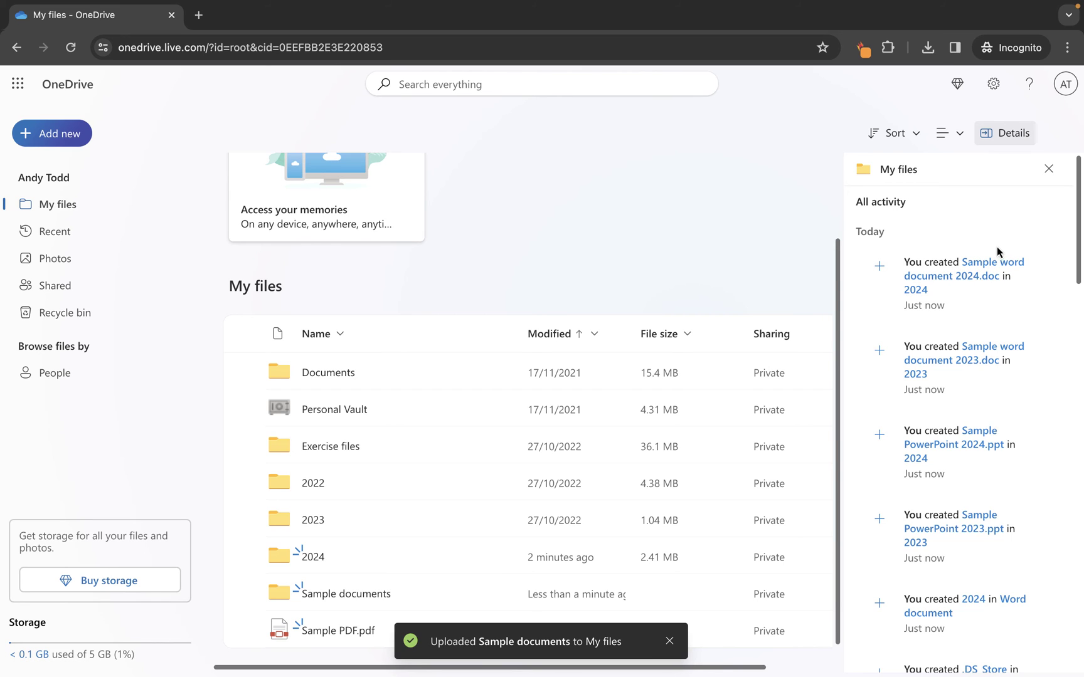
# - Close the activity panel, open Sample documents and check its PDFs subfolder
pyautogui.click(1048, 169)
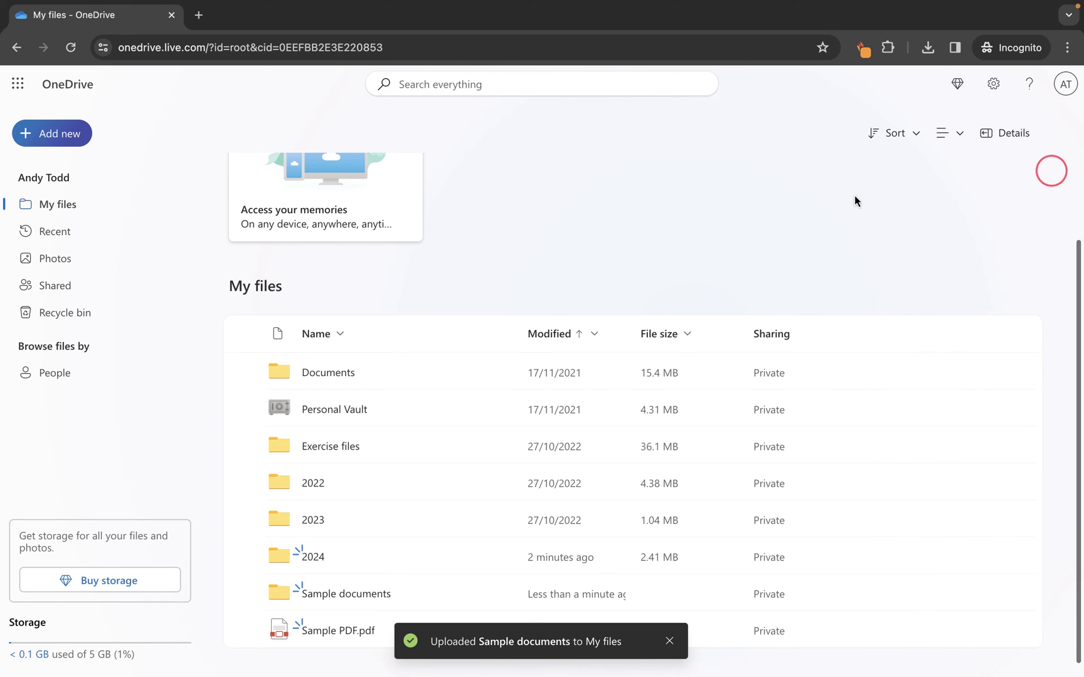
pyautogui.click(327, 597)
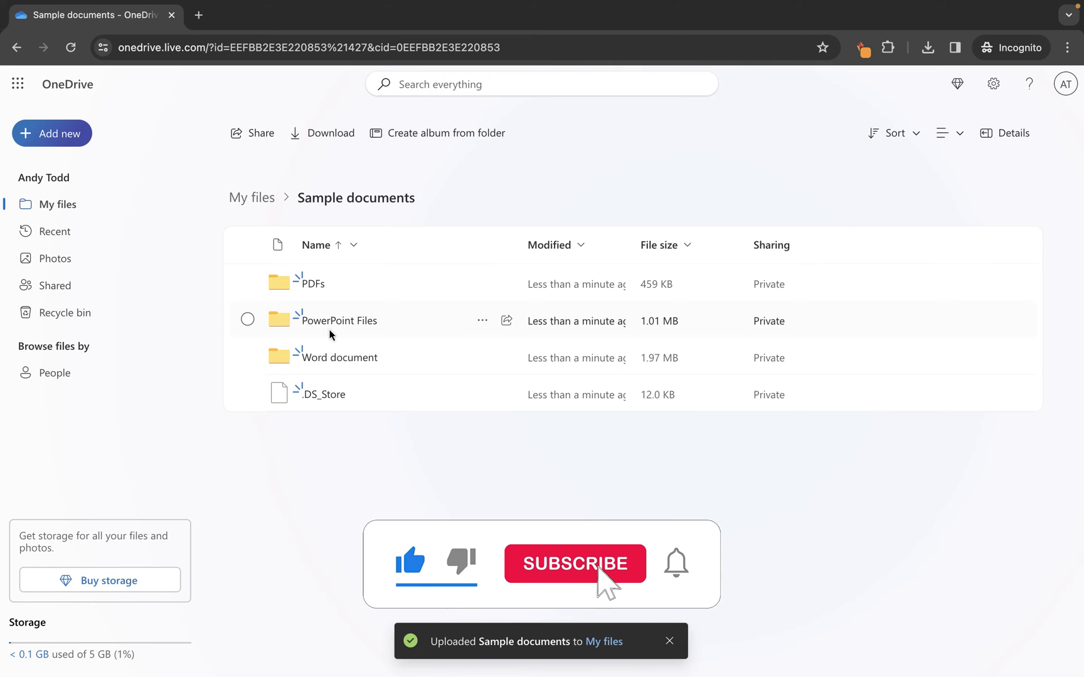
pyautogui.click(313, 285)
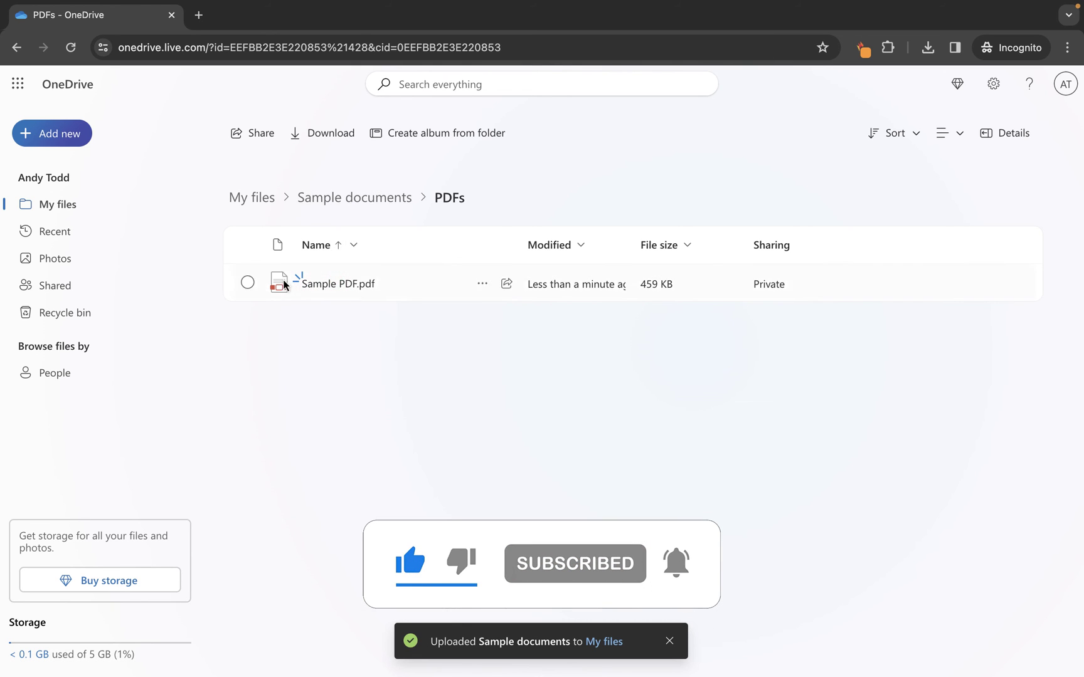
pyautogui.click(392, 197)
# - Browse the PowerPoint Files 2023 and 2024 subfolders, then return to Sample documents
pyautogui.click(345, 317)
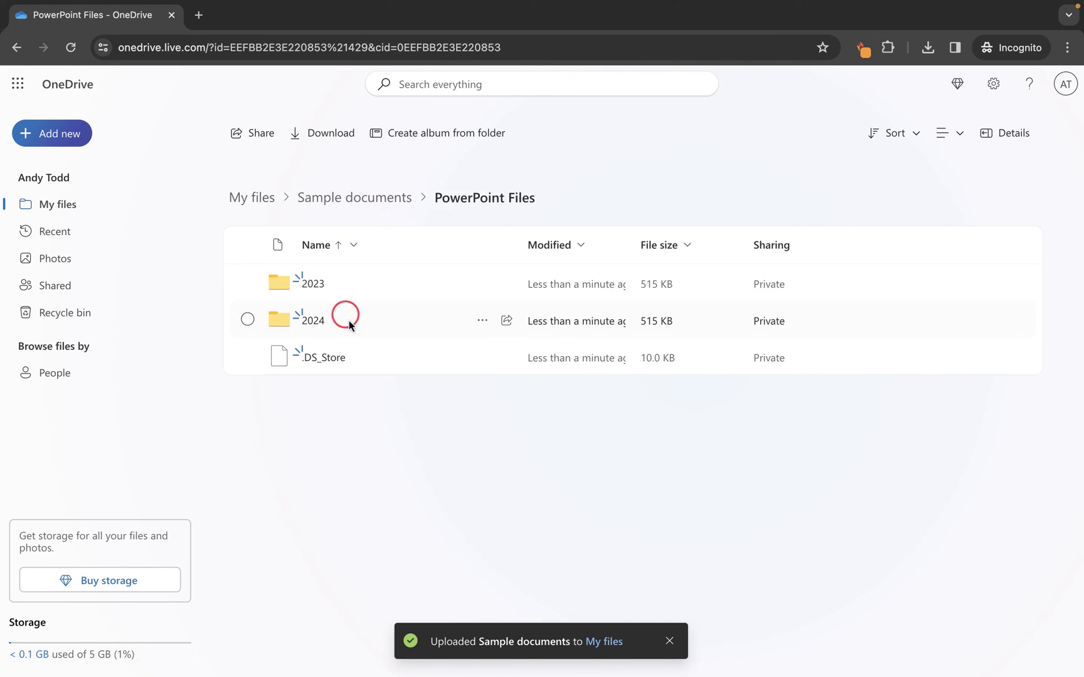
pyautogui.click(313, 284)
pyautogui.click(445, 204)
pyautogui.doubleClick(318, 313)
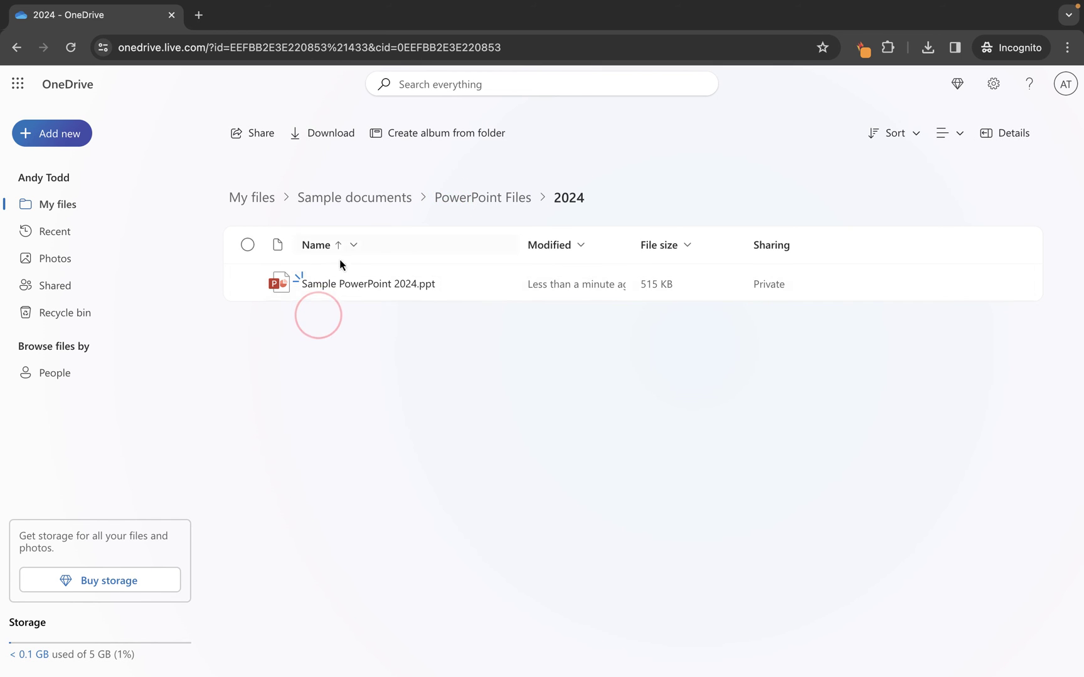
pyautogui.click(472, 200)
pyautogui.click(348, 199)
# - Browse the Word document 2023 and 2024 subfolders, then return to Sample documents
pyautogui.click(331, 362)
pyautogui.click(315, 295)
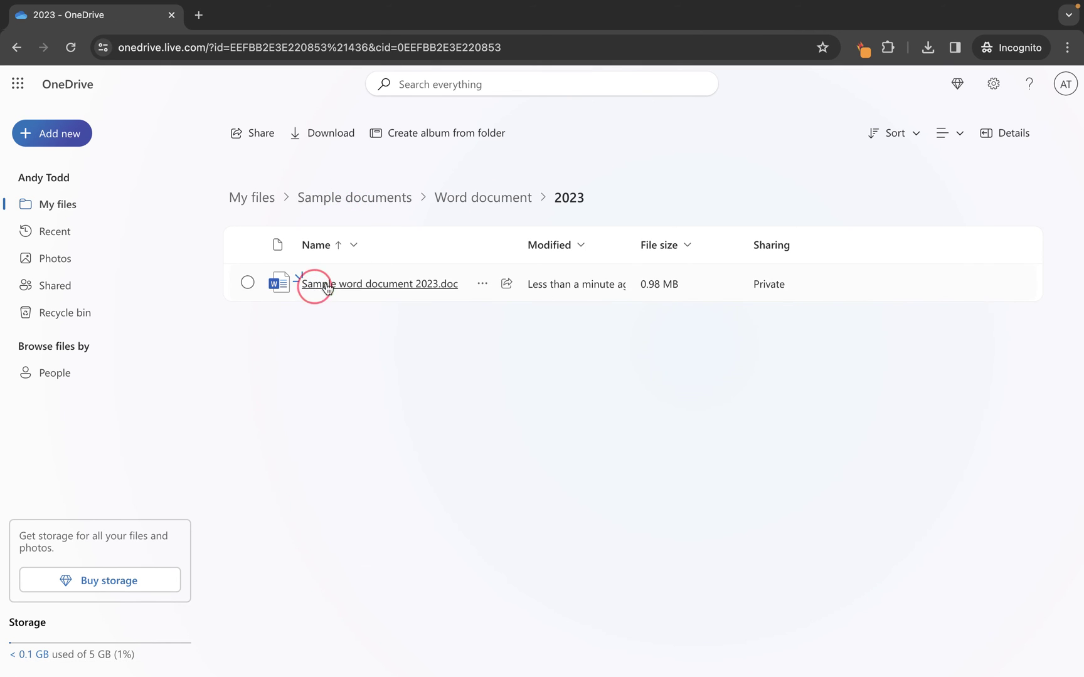
pyautogui.hotkey('alt', 'Left')
pyautogui.click(316, 315)
pyautogui.click(361, 202)
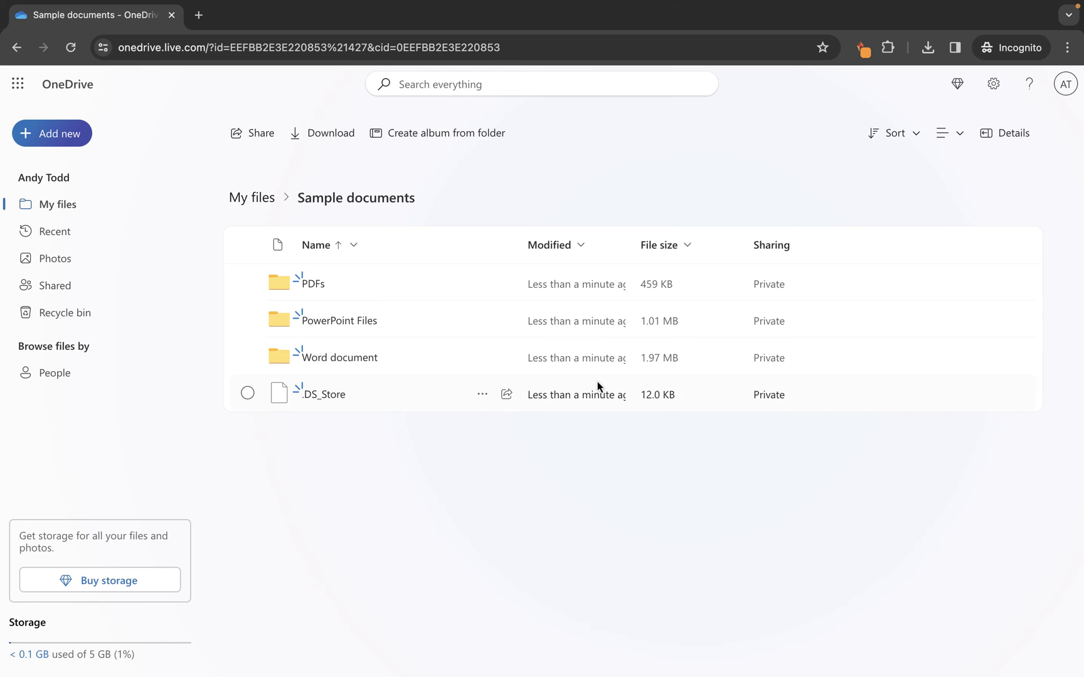
# - Delete the .DS_Store file from Sample documents, confirming the deletion
pyautogui.click(480, 395)
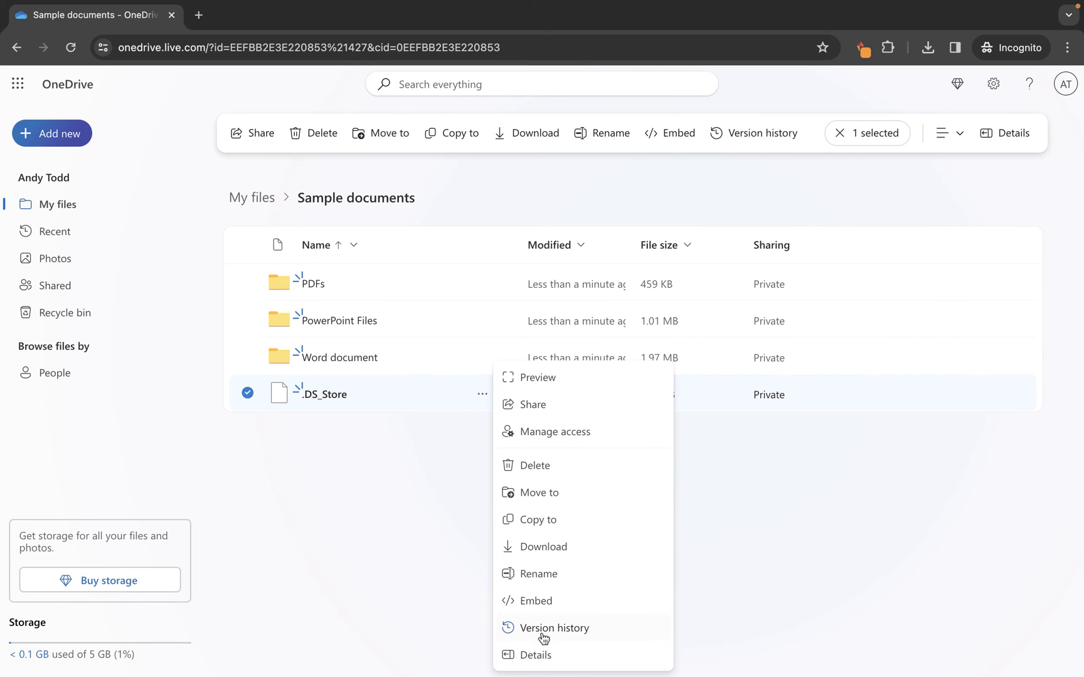
pyautogui.click(552, 470)
pyautogui.click(588, 432)
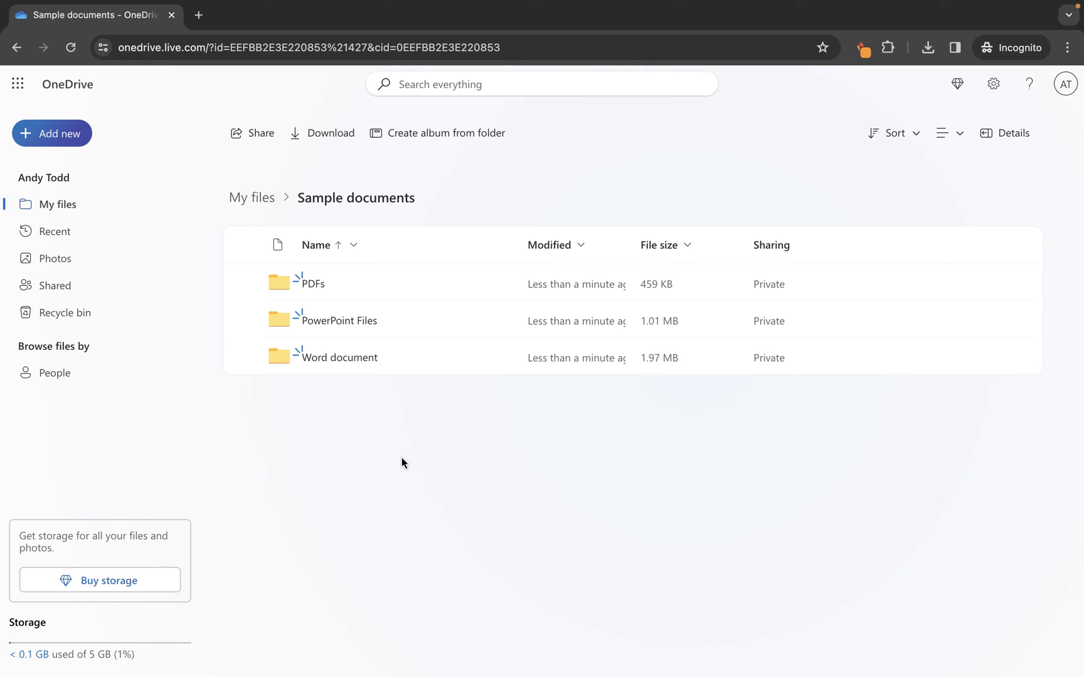
# - Dismiss the Add new menu, return to the My files root and scroll down its list
pyautogui.click(53, 133)
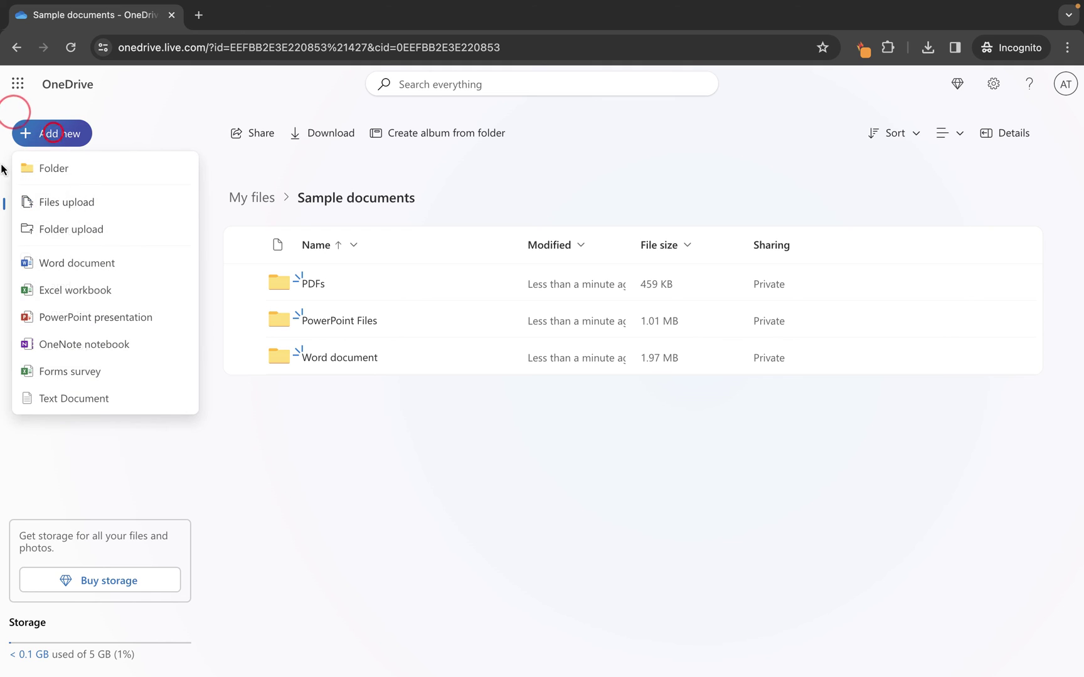
pyautogui.click(546, 547)
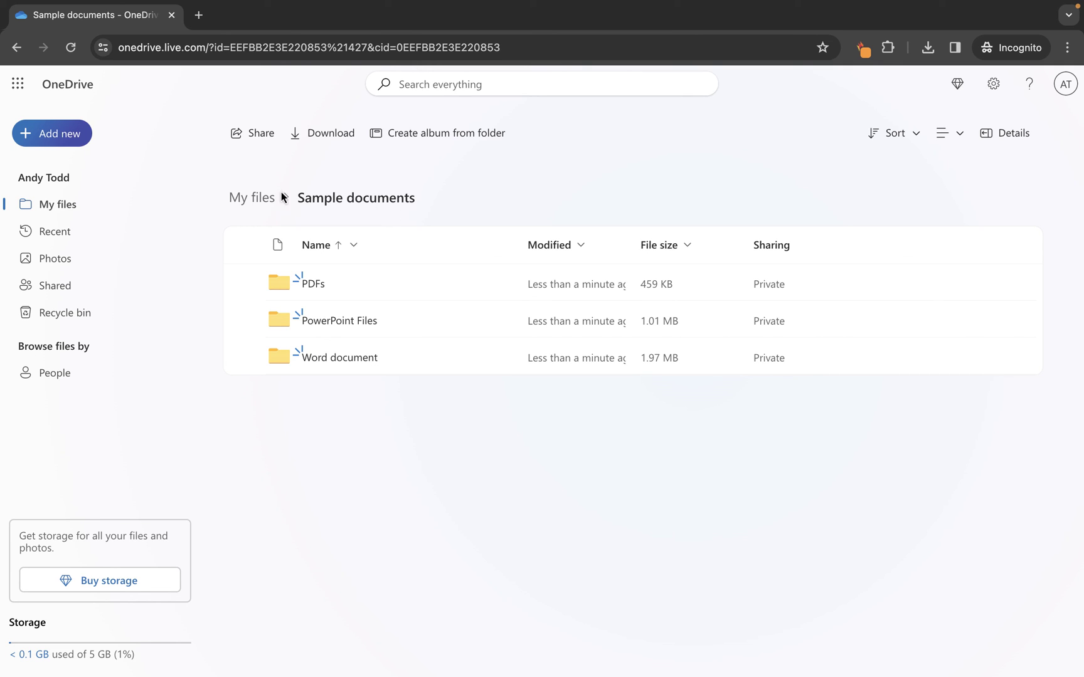
pyautogui.click(256, 200)
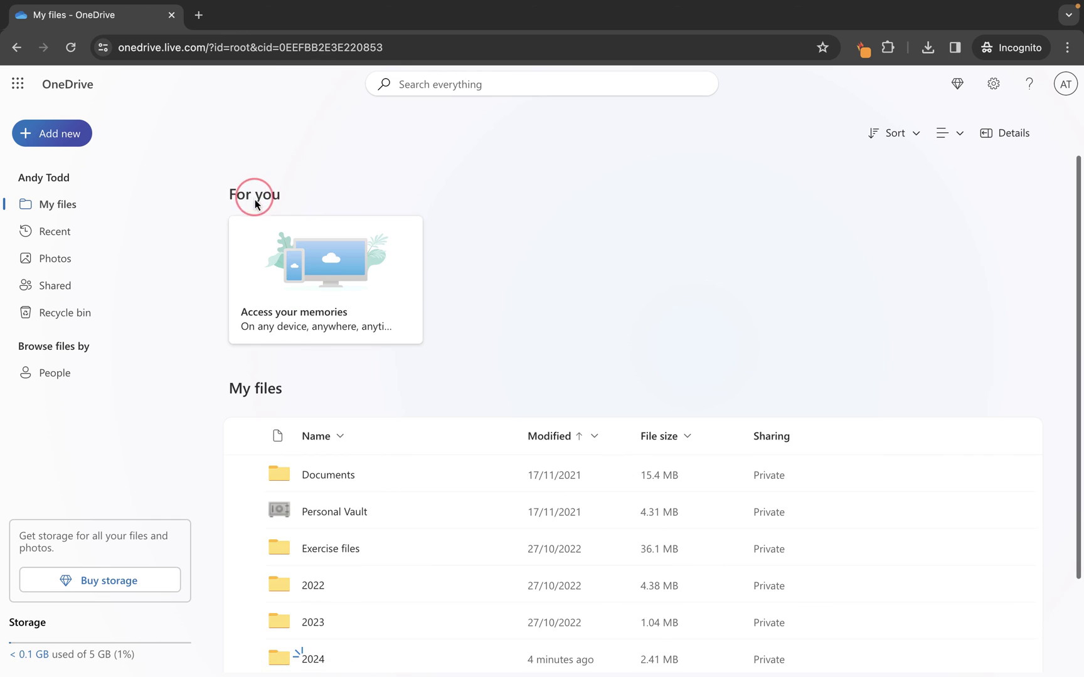
pyautogui.scroll(-2, 251, 282)
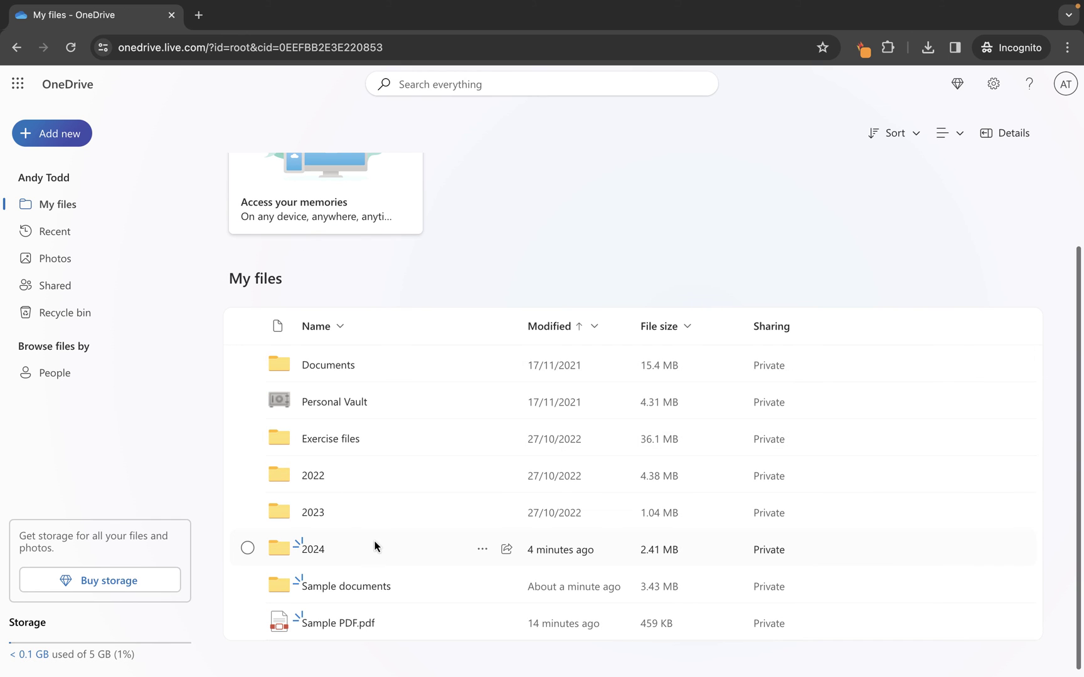
# - In the 2024 folder, upload the Desktop's Sample documents folder, confirming all 8 files
pyautogui.click(308, 552)
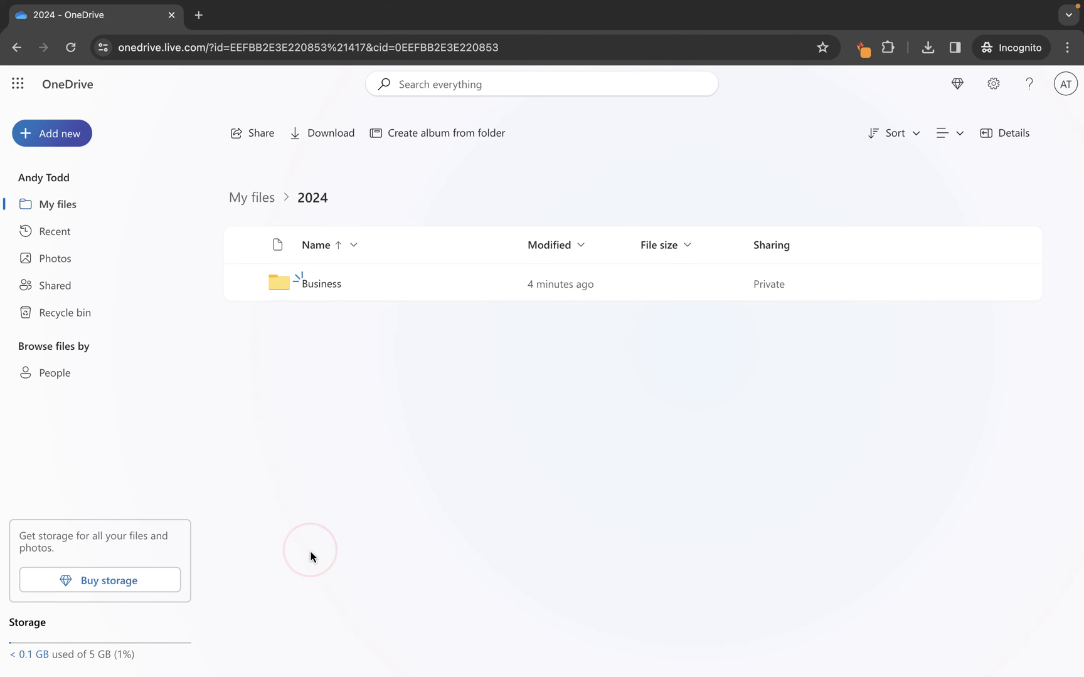
pyautogui.click(65, 136)
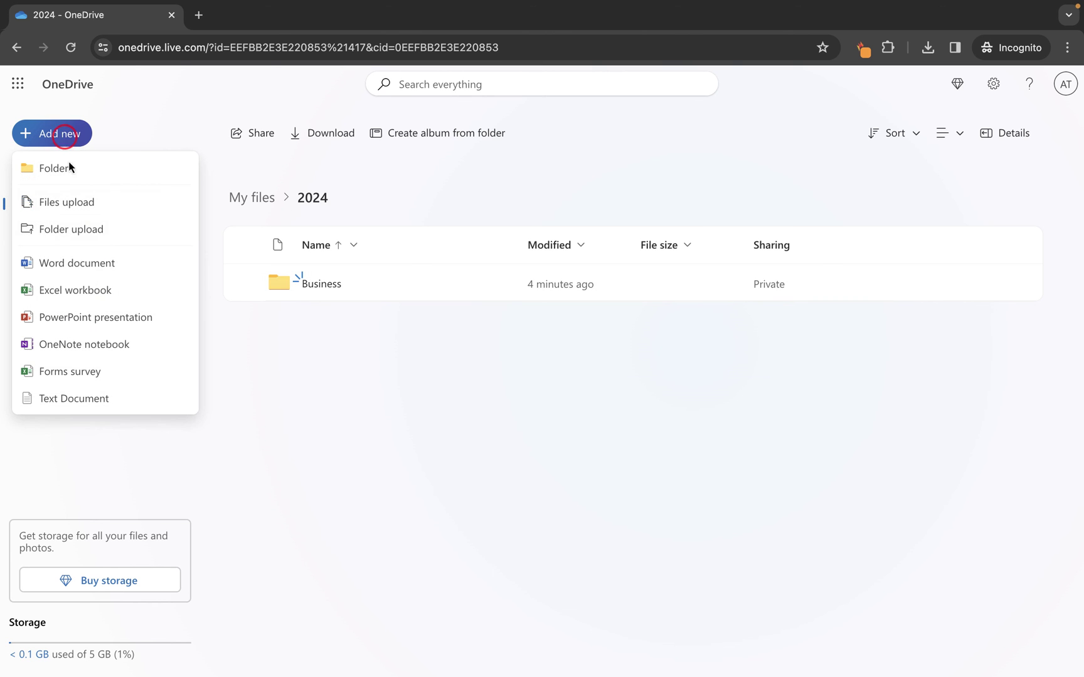
pyautogui.click(75, 229)
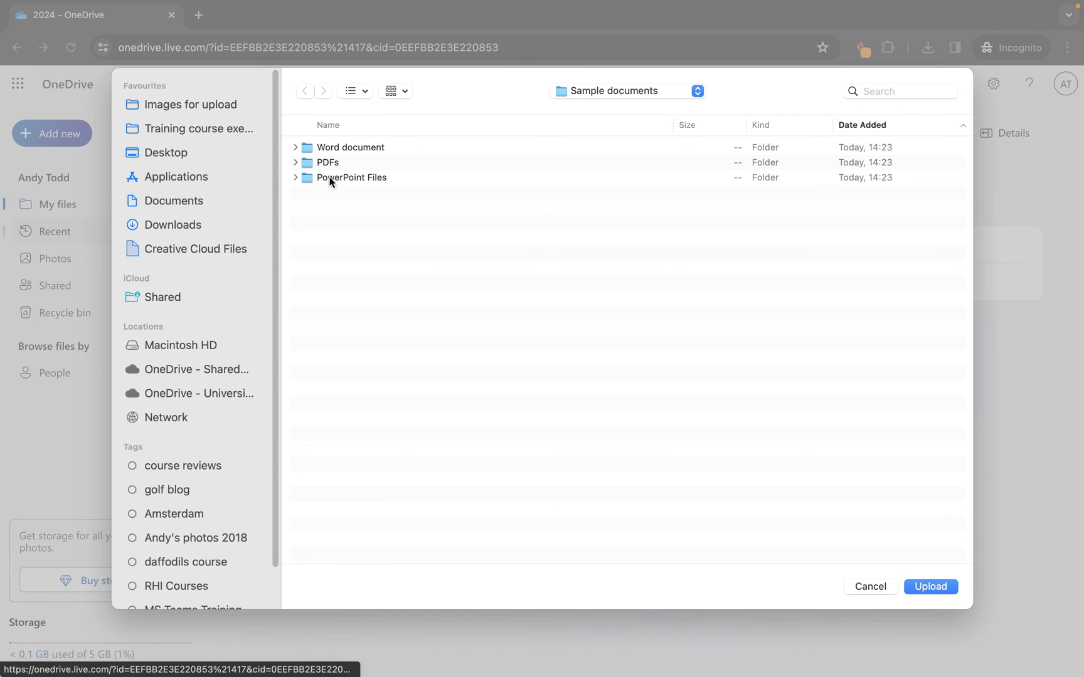
pyautogui.click(606, 91)
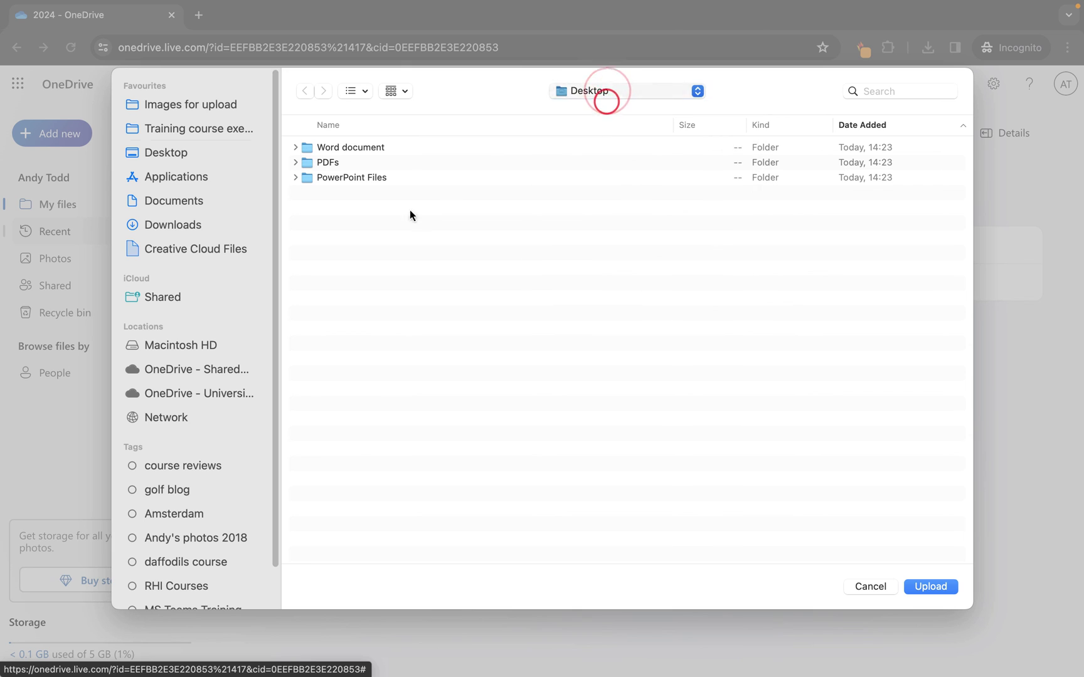
pyautogui.click(606, 104)
pyautogui.click(357, 208)
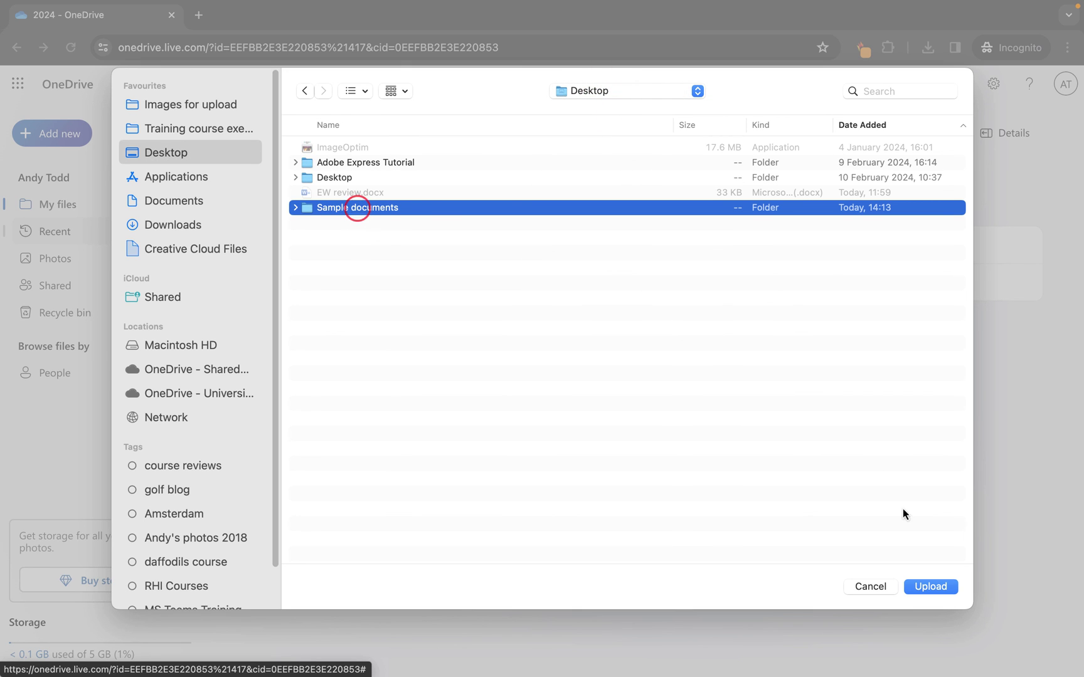
pyautogui.click(927, 587)
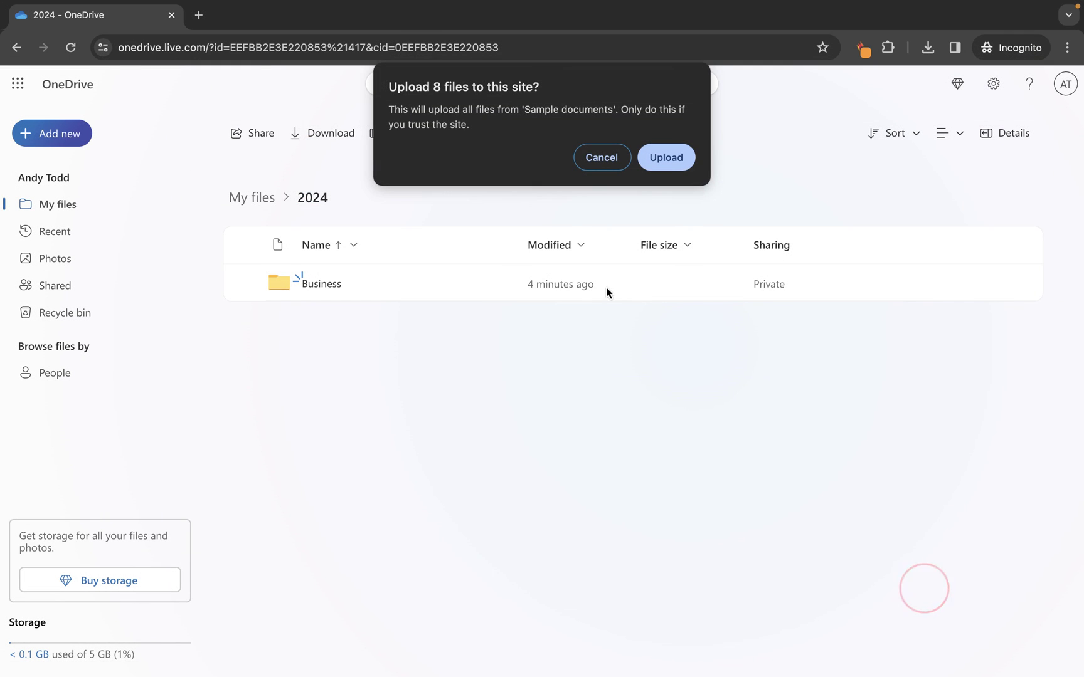
pyautogui.click(668, 153)
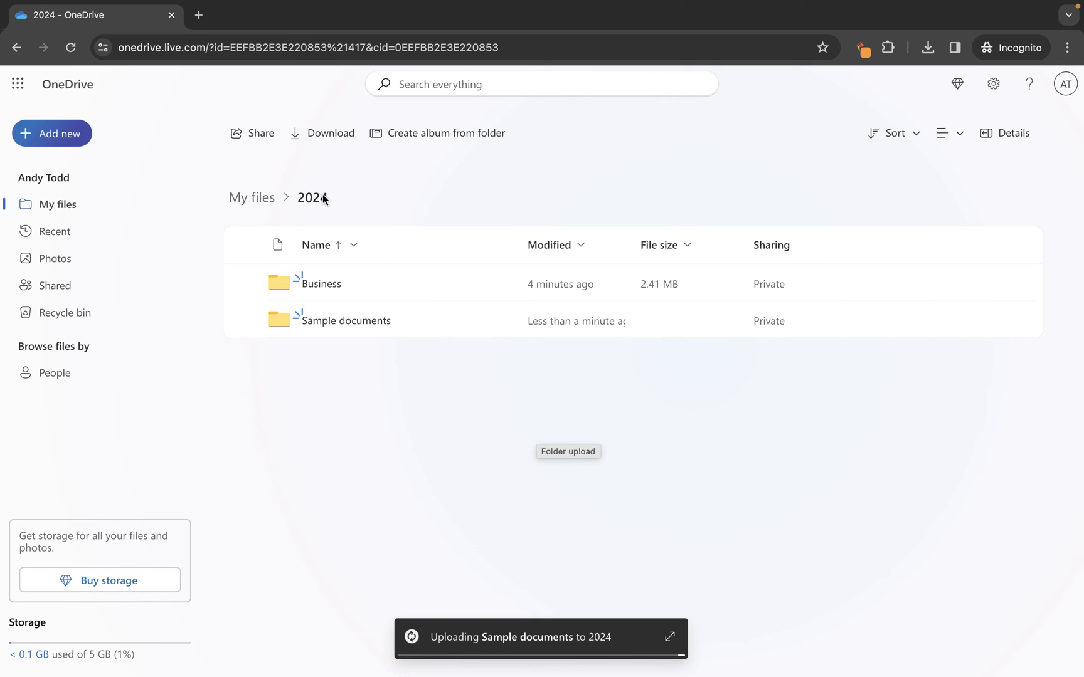
# - Return to the My files root and scroll to list 2024, Sample documents and Sample PDF.pdf
pyautogui.click(266, 197)
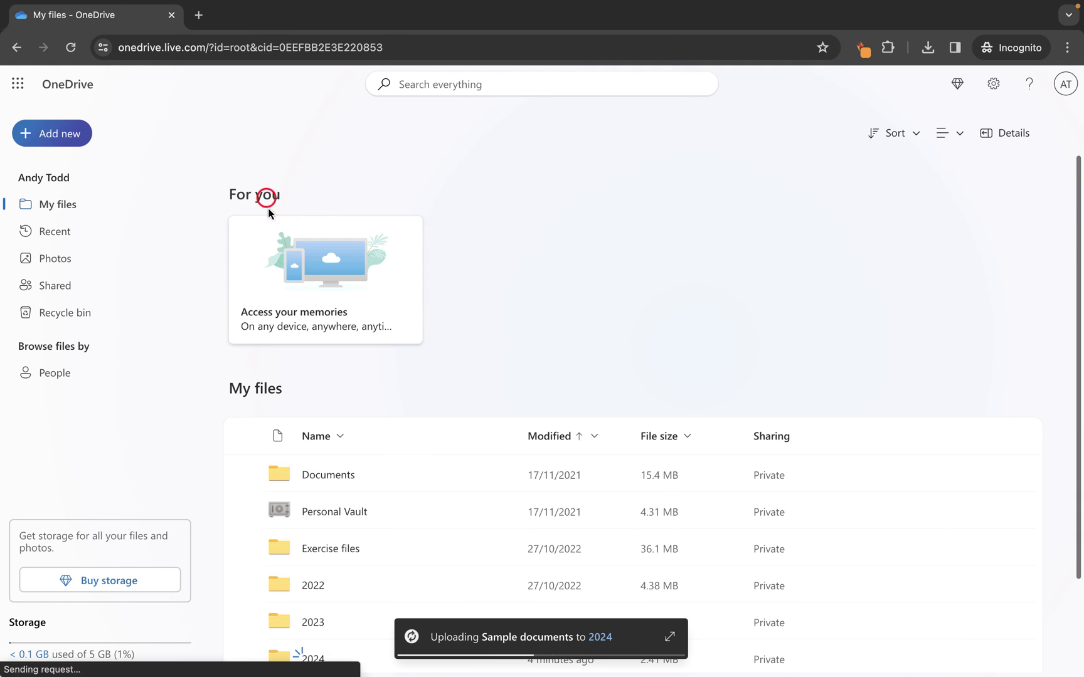
pyautogui.scroll(-2, 297, 358)
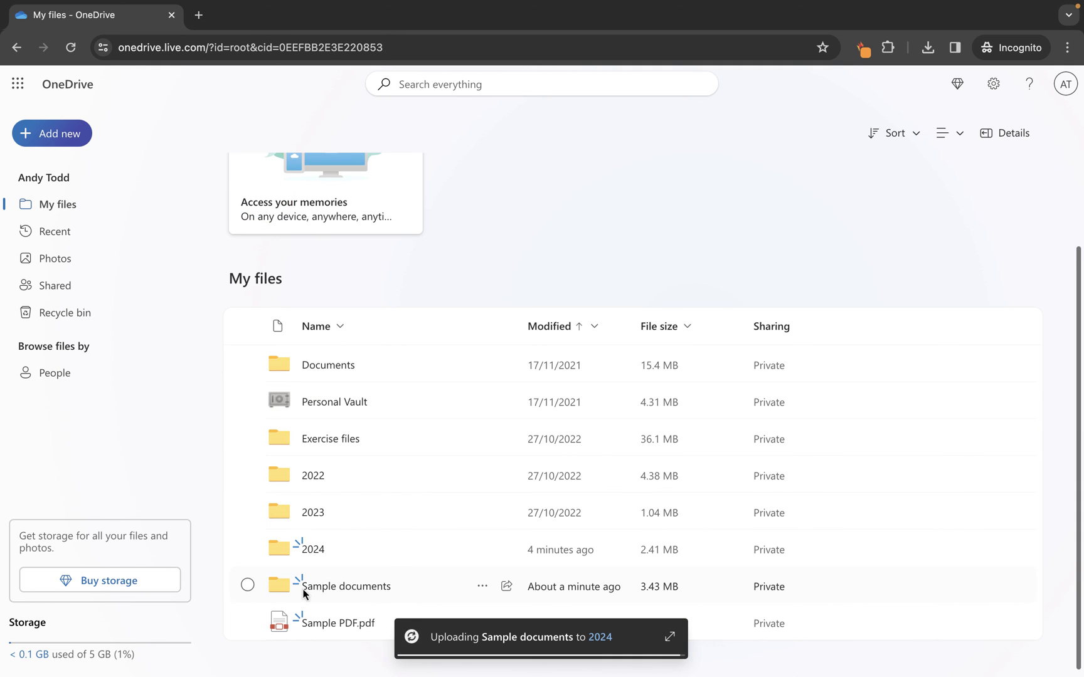